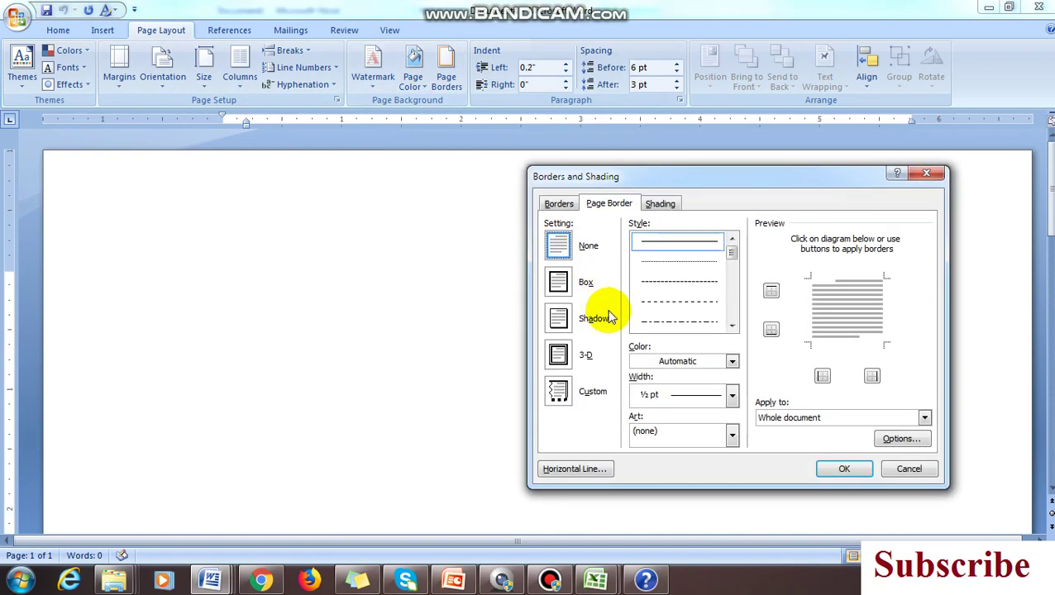
Choose a dashed box page border measured from the text.
left_click(686, 302)
left_click(898, 438)
left_click(494, 229)
left_click(494, 229)
left_click(494, 229)
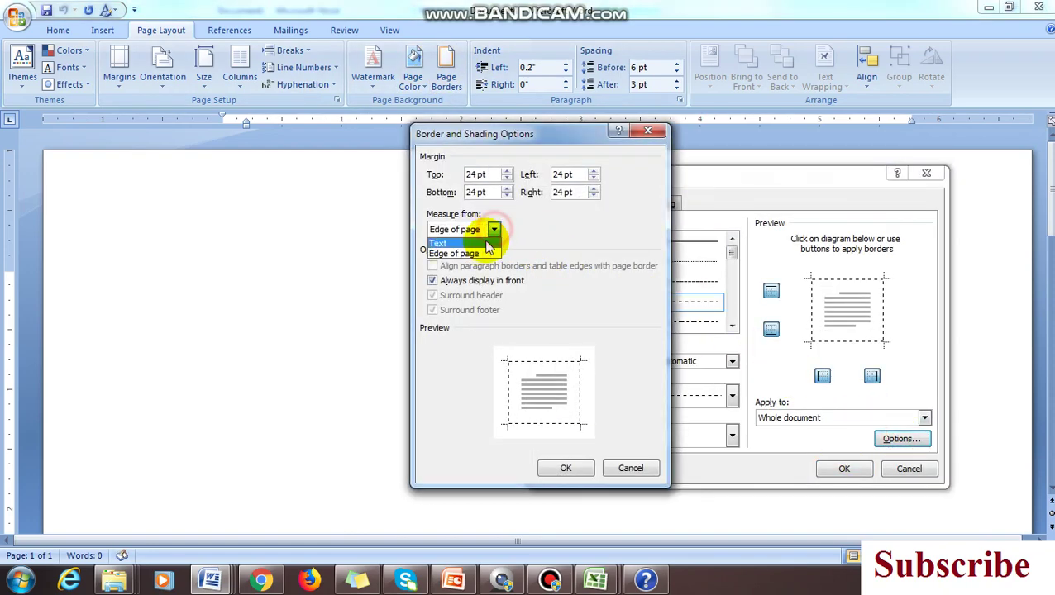
Align paragraph borders with the page border, exclude header and footer, and apply the border.
left_click(463, 241)
left_click(472, 266)
left_click(478, 311)
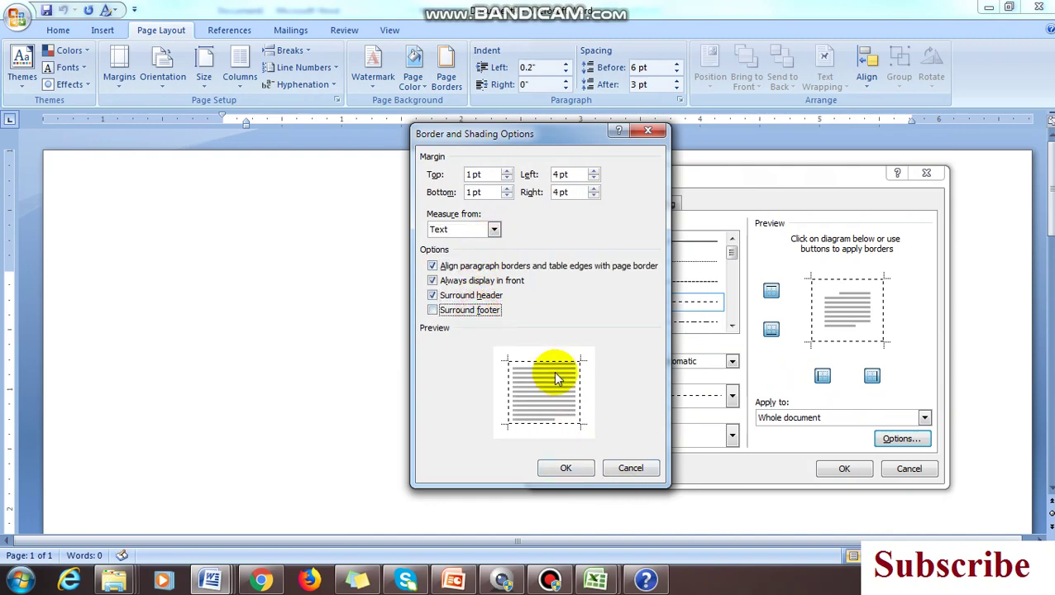
left_click(475, 295)
left_click(568, 468)
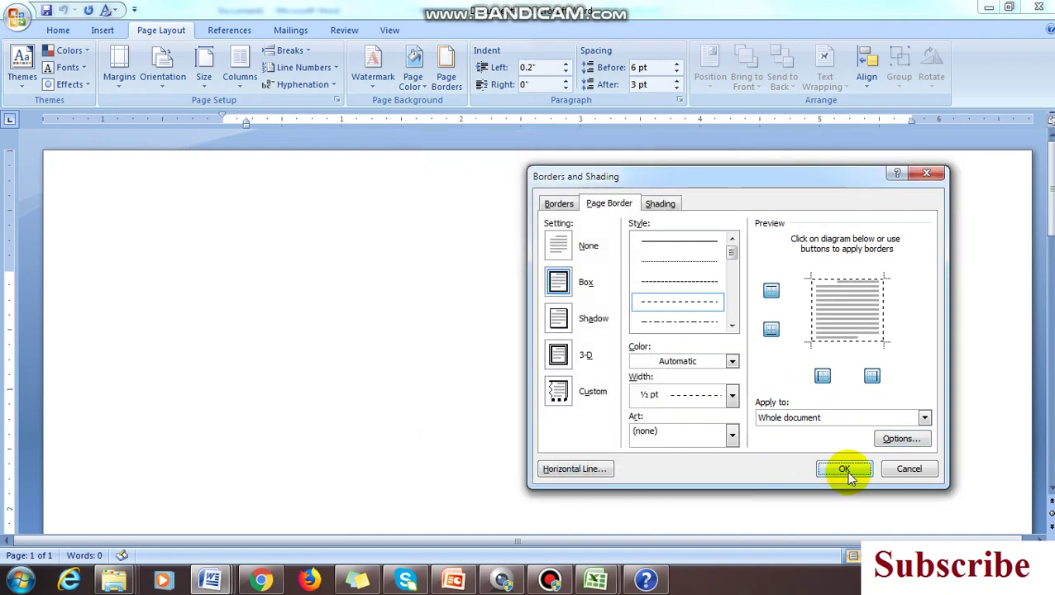
left_click(844, 468)
scroll(469, 333, "down", 1)
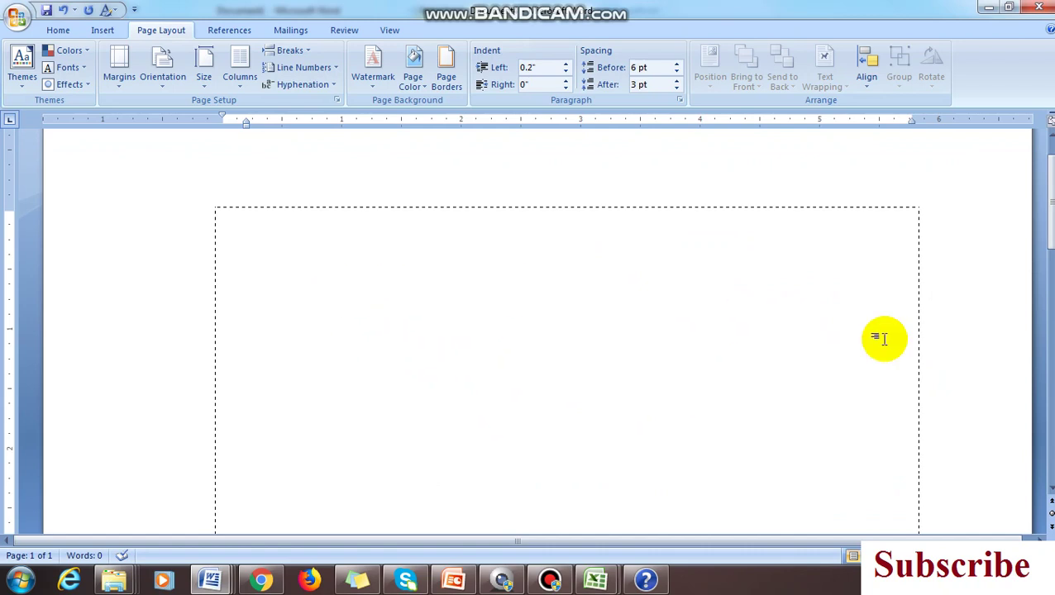
Draw a long vertical line down the centre of the page.
scroll(587, 335, "up", 1)
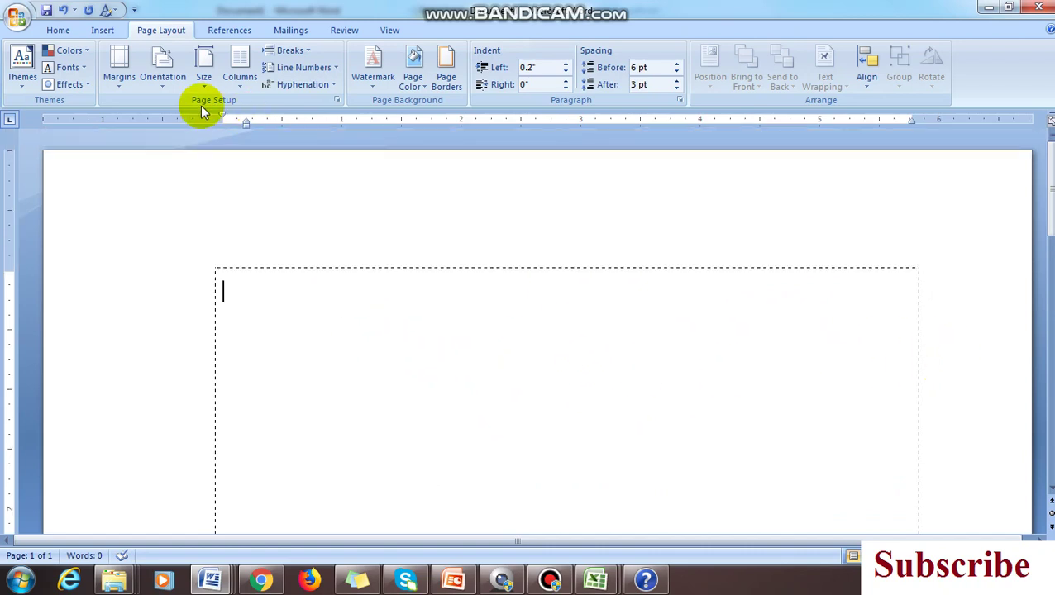
left_click(112, 36)
left_click(235, 64)
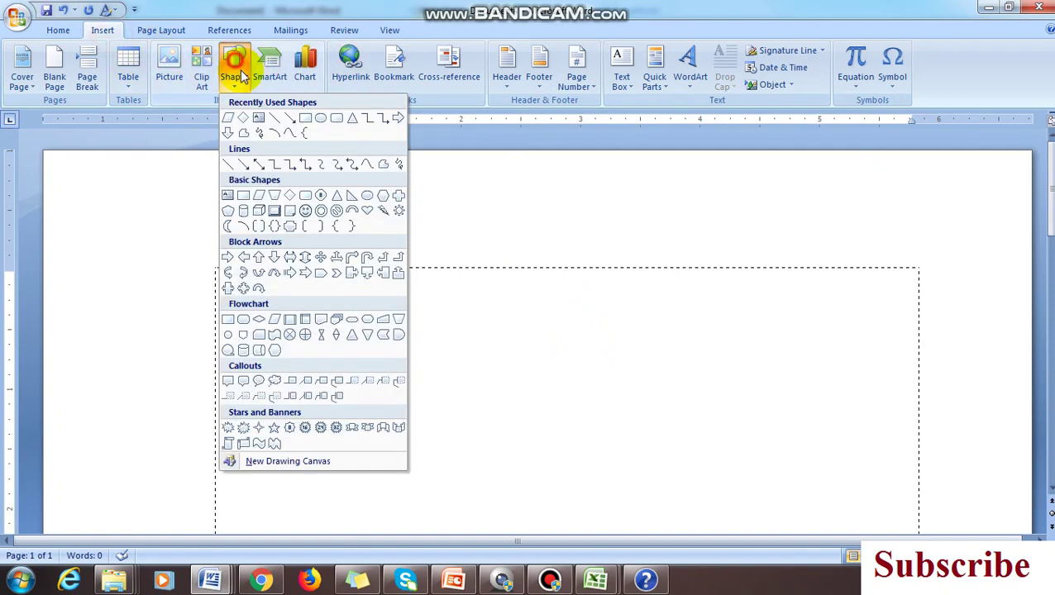
left_click(274, 118)
left_click_drag(591, 236, 592, 537)
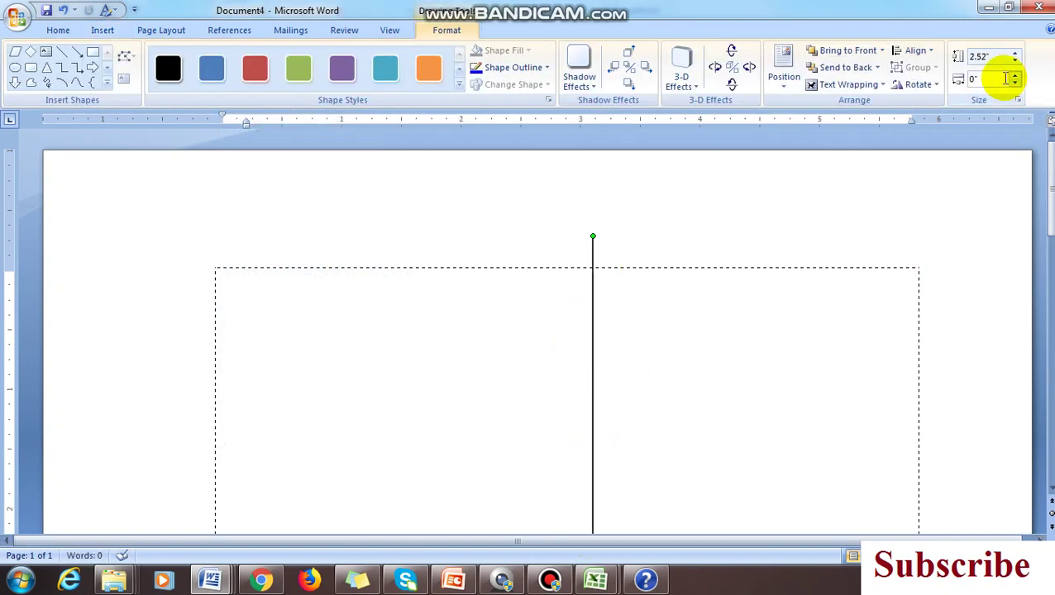
scroll(650, 365, "down", 1)
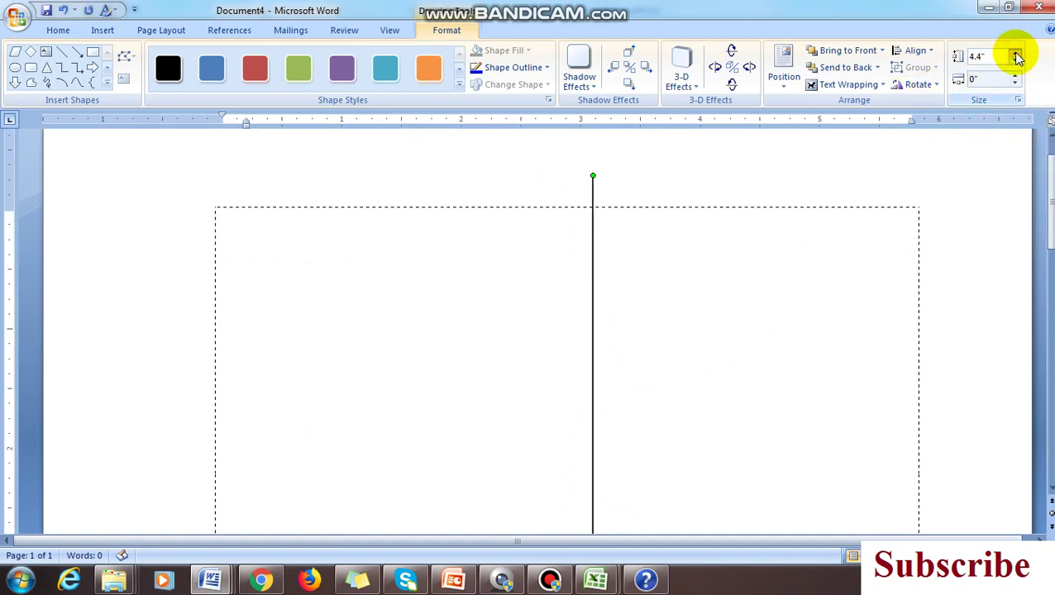
Draw a rectangle across the top of the vertical line.
left_click(94, 53)
mouse_move(454, 224)
left_mouse_down()
mouse_move(683, 308)
mouse_move(737, 314)
left_mouse_up()
left_click(670, 271)
left_click_drag(668, 274, 669, 396)
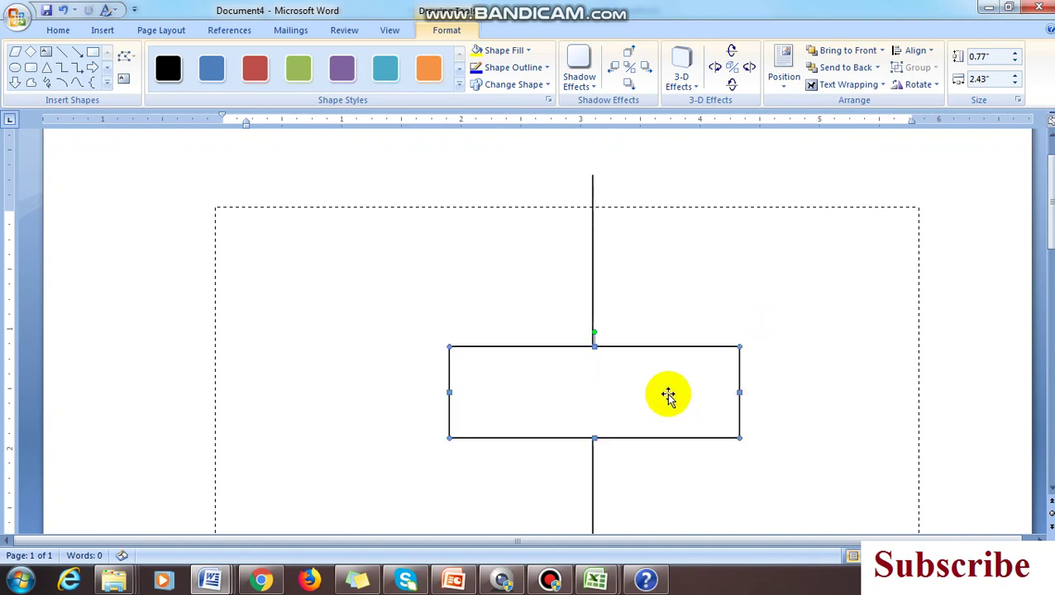
key("ctrl+z")
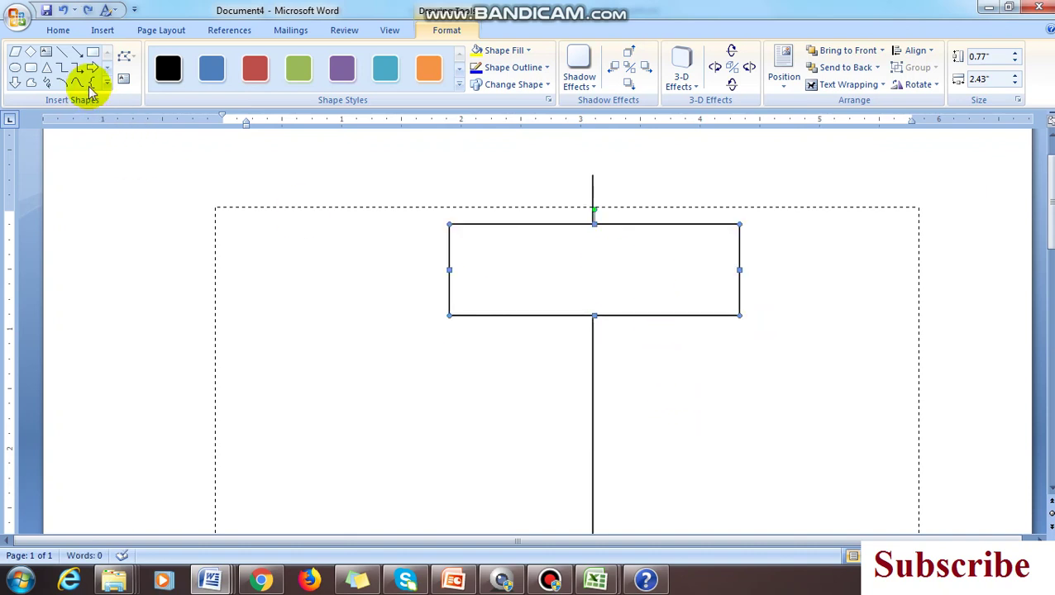
Add a rounded rectangle and a parallelogram below the rectangle on the line.
left_click(31, 67)
left_click_drag(471, 363, 761, 451)
key("Left")
key("Left")
key("Left")
key("Left")
key("Left")
key("Left")
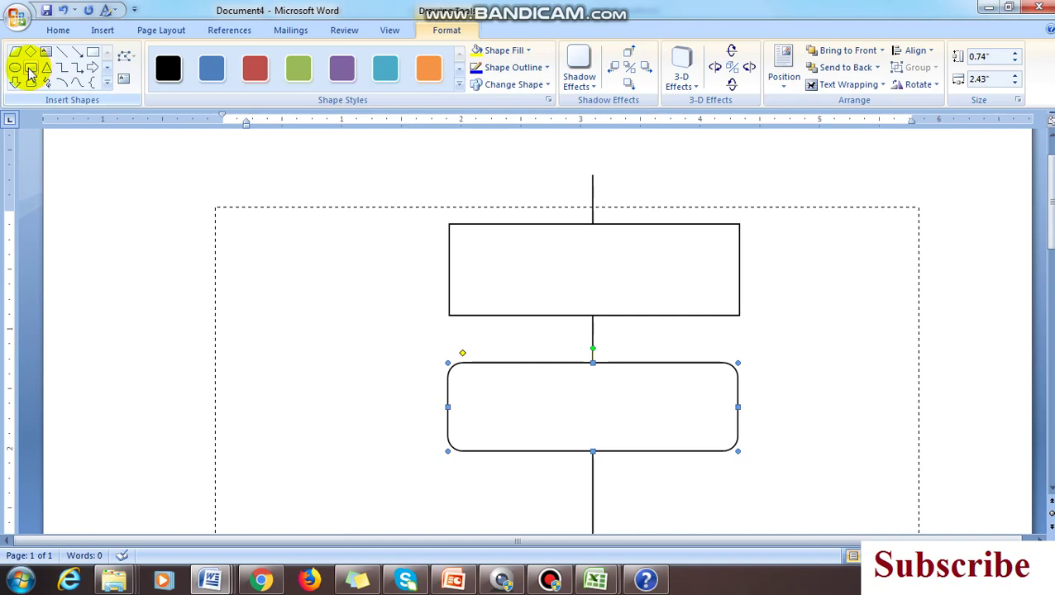
left_click(14, 52)
scroll(461, 414, "down", 4)
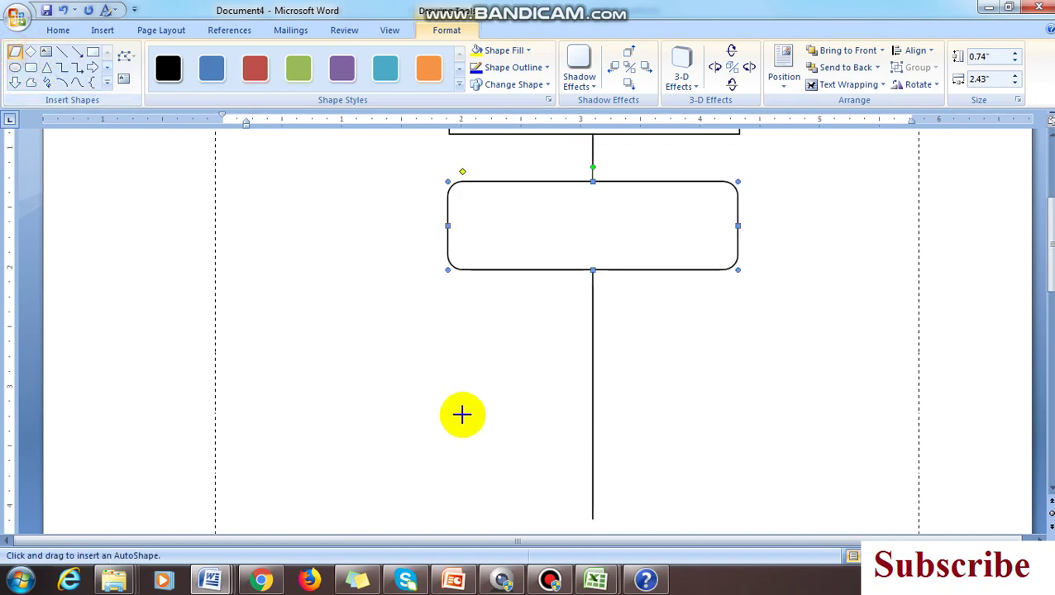
left_click_drag(536, 348, 742, 416)
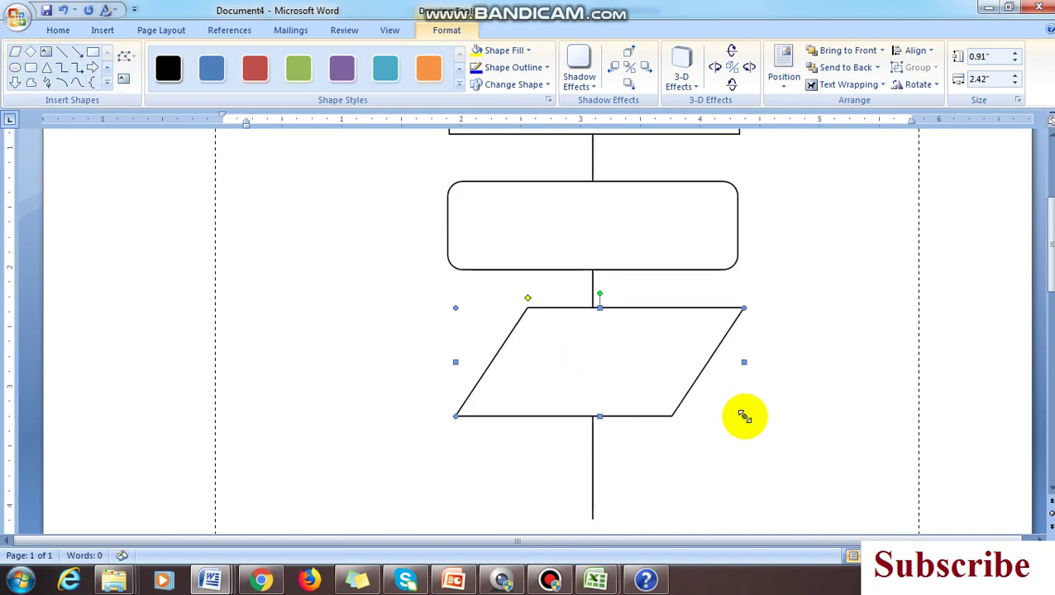
Draw a small rounded rectangle below the parallelogram.
left_click(107, 83)
left_click(109, 70)
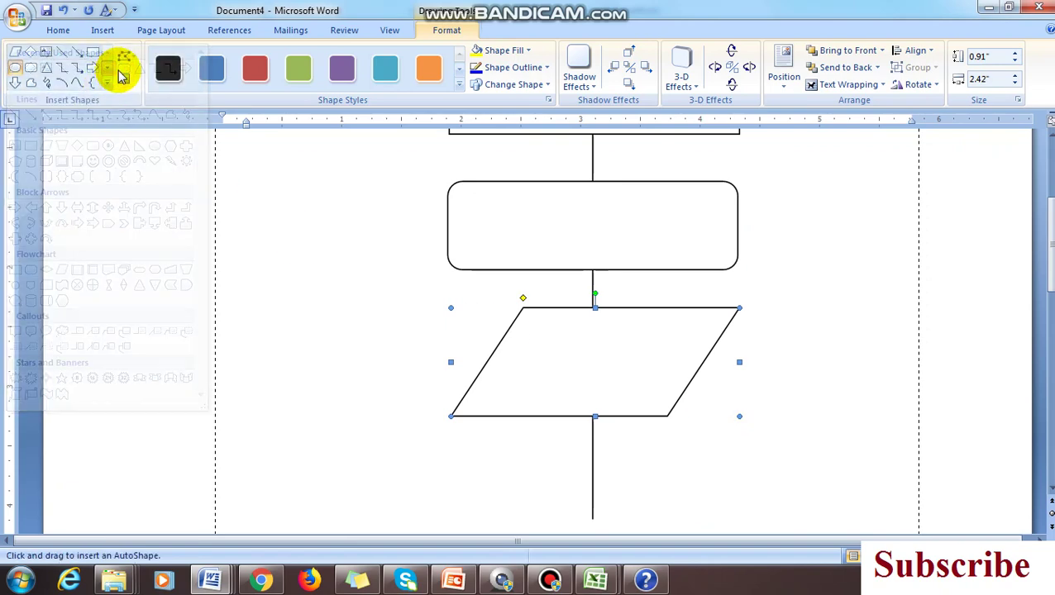
left_click(108, 85)
left_click(123, 68)
left_click_drag(490, 443, 675, 481)
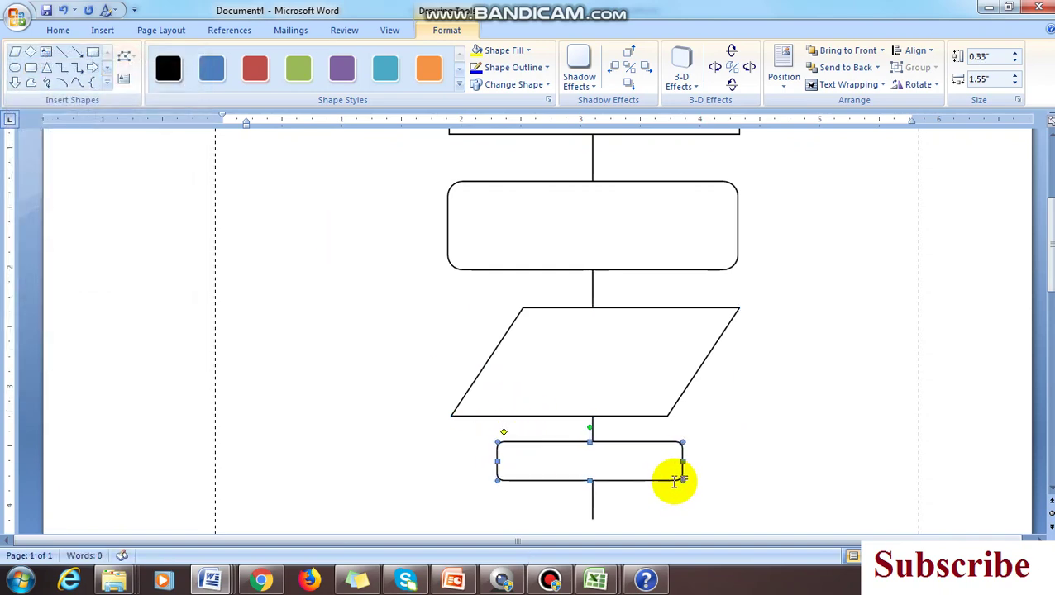
scroll(671, 483, "up", 5)
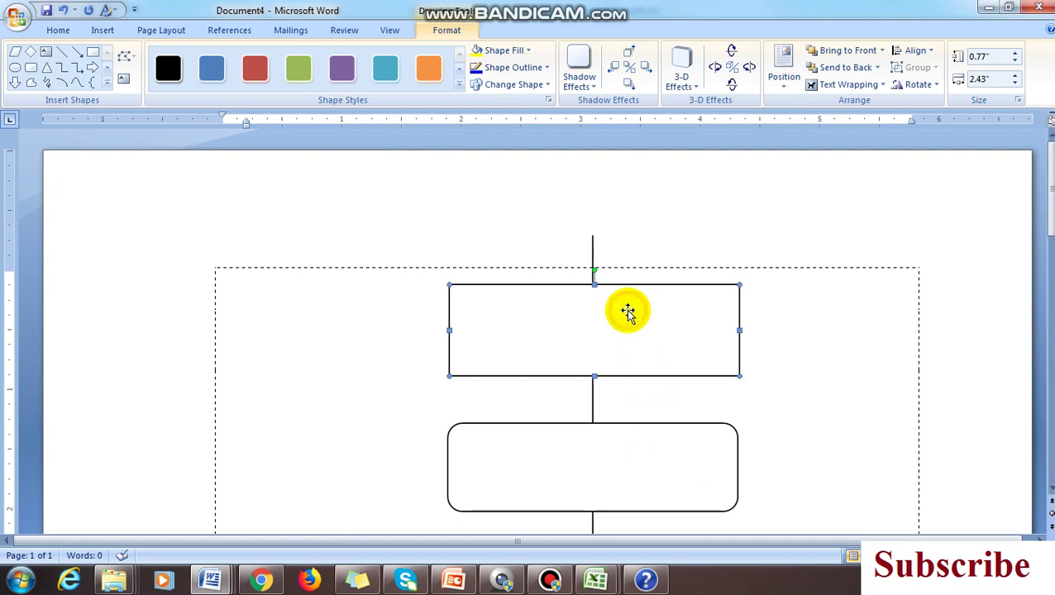
Halve the top rectangle's height and type 'Department of Electrical Engineering' into it.
scroll(667, 325, "up", 3)
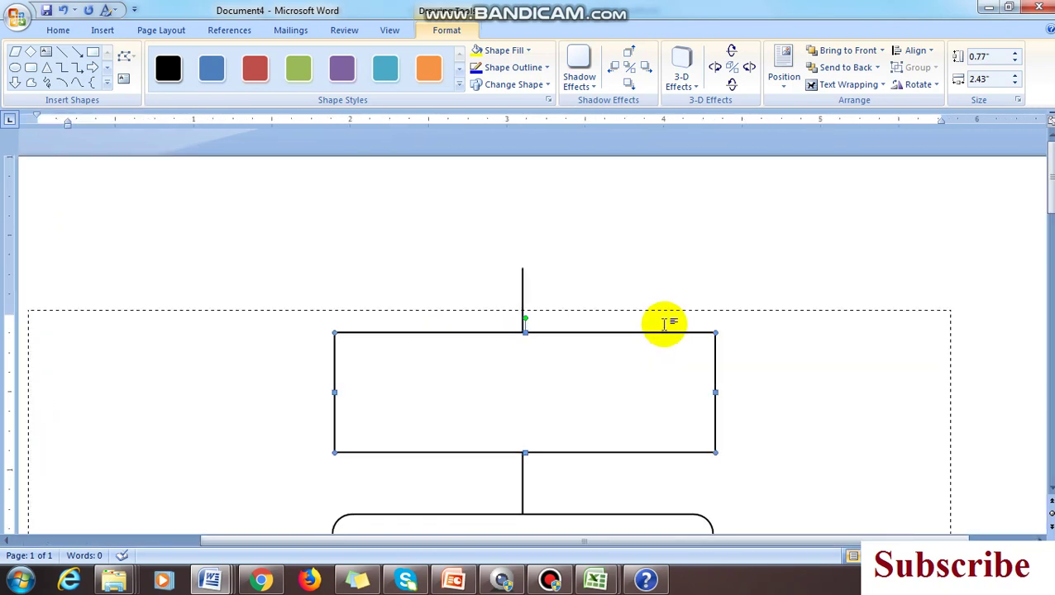
left_click_drag(525, 452, 525, 392)
right_click(582, 355)
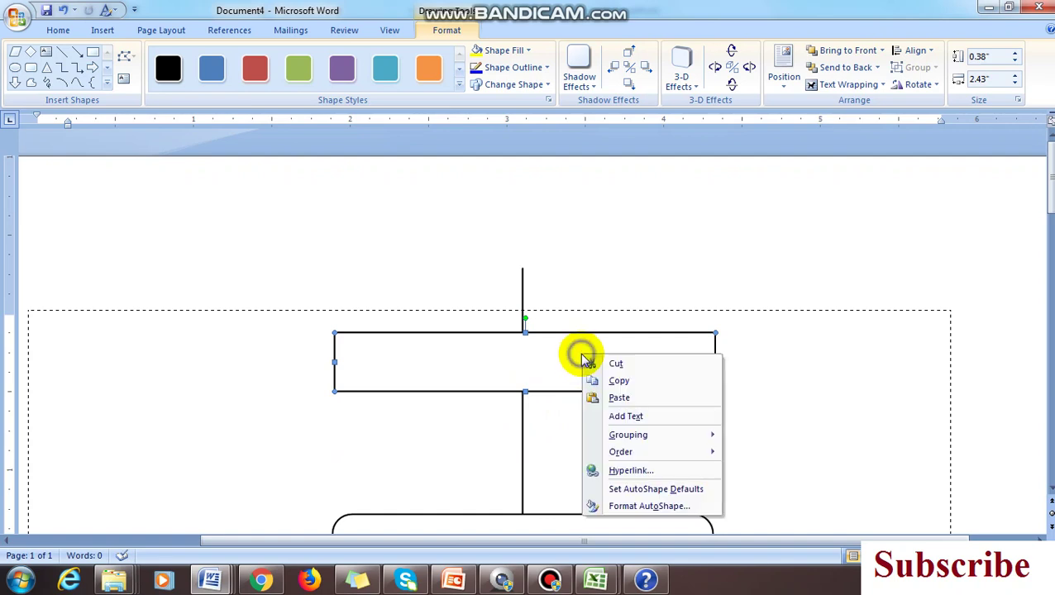
left_click(626, 417)
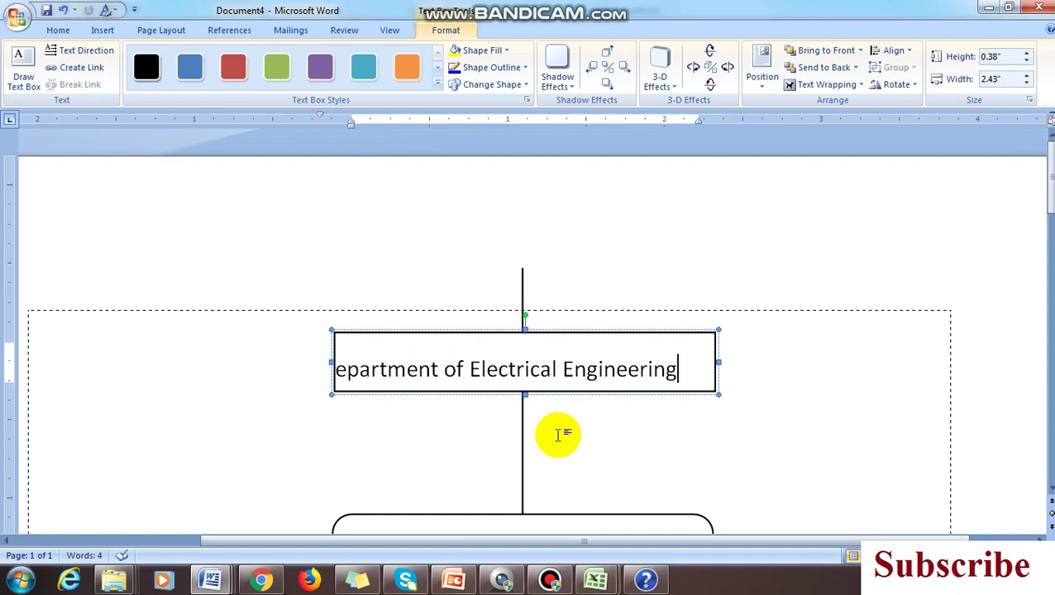
key("ctrl+a")
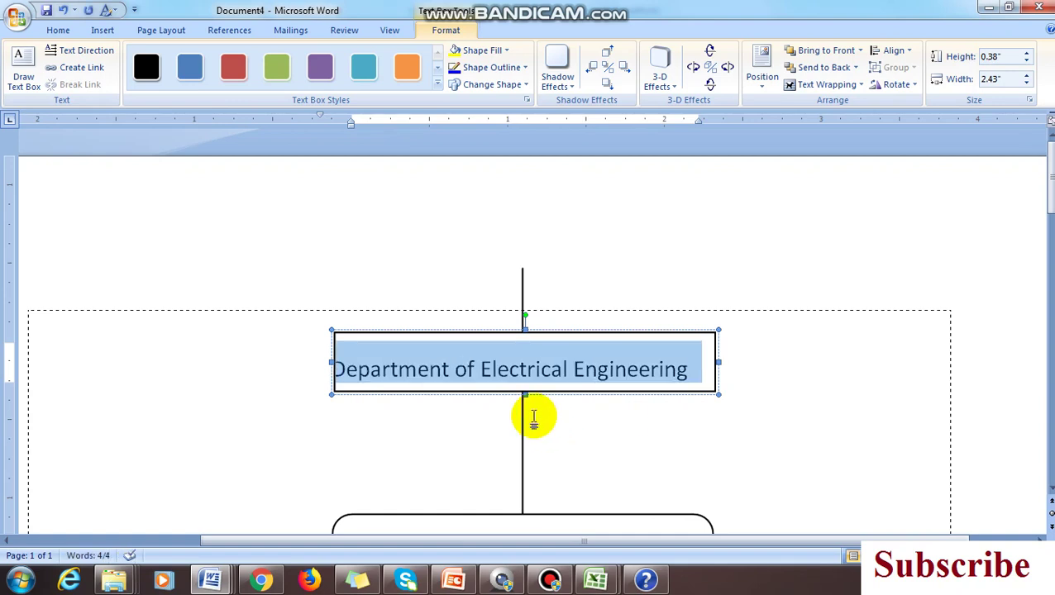
left_click(527, 368)
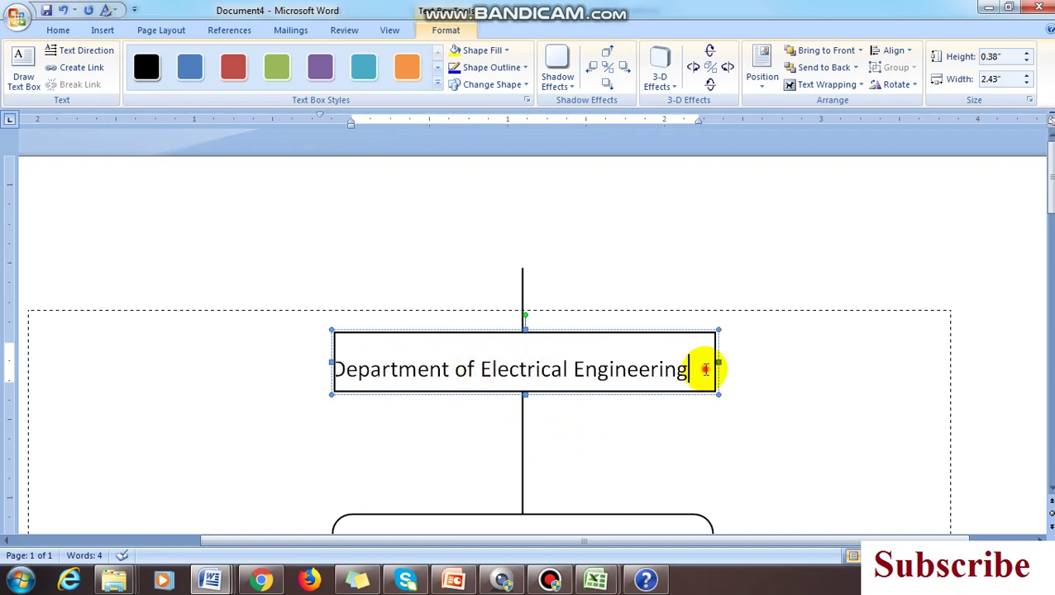
left_click_drag(702, 369, 352, 370)
Format the heading as 10 pt Bookman Old Style, centred.
left_click(58, 30)
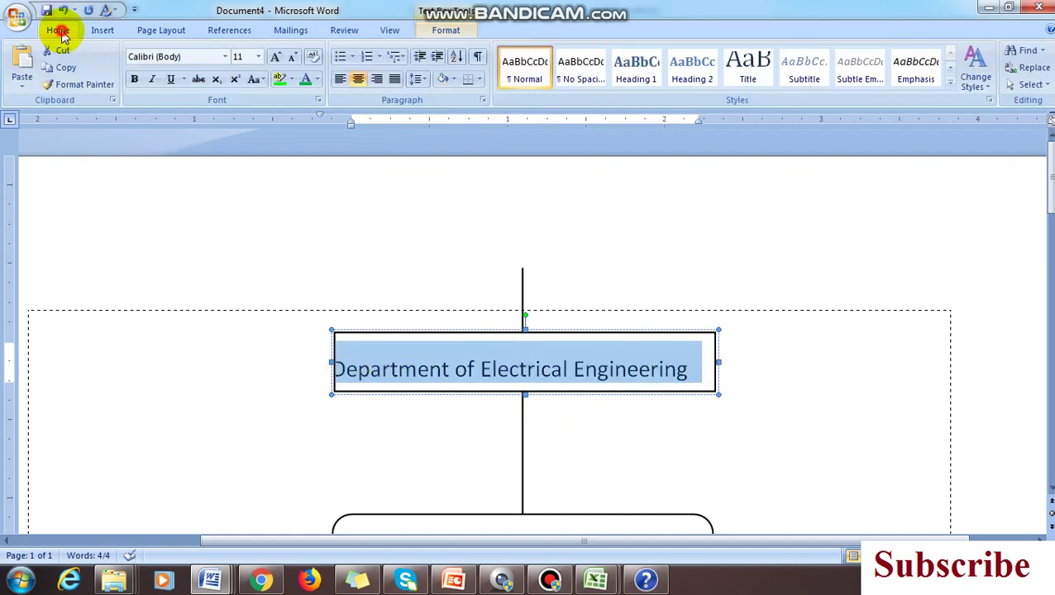
left_click(225, 57)
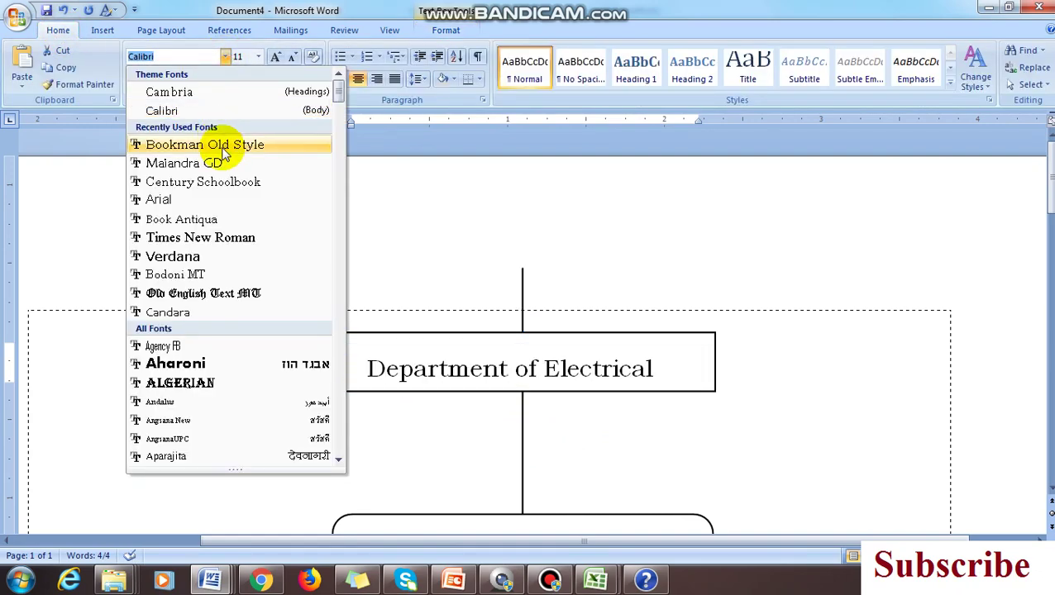
left_click(248, 144)
left_click(259, 56)
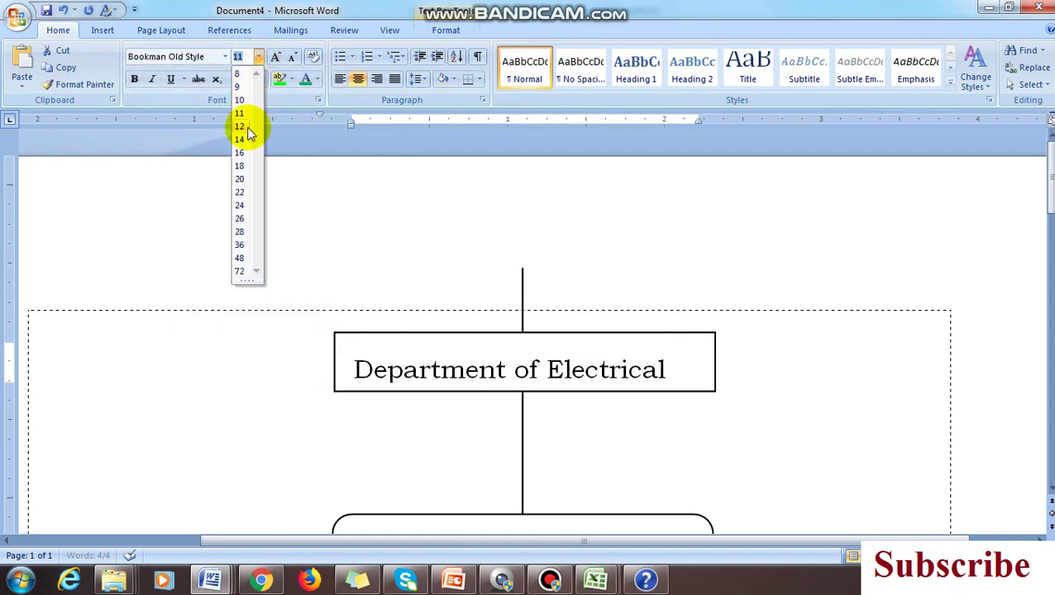
left_click(245, 104)
key("ctrl+l")
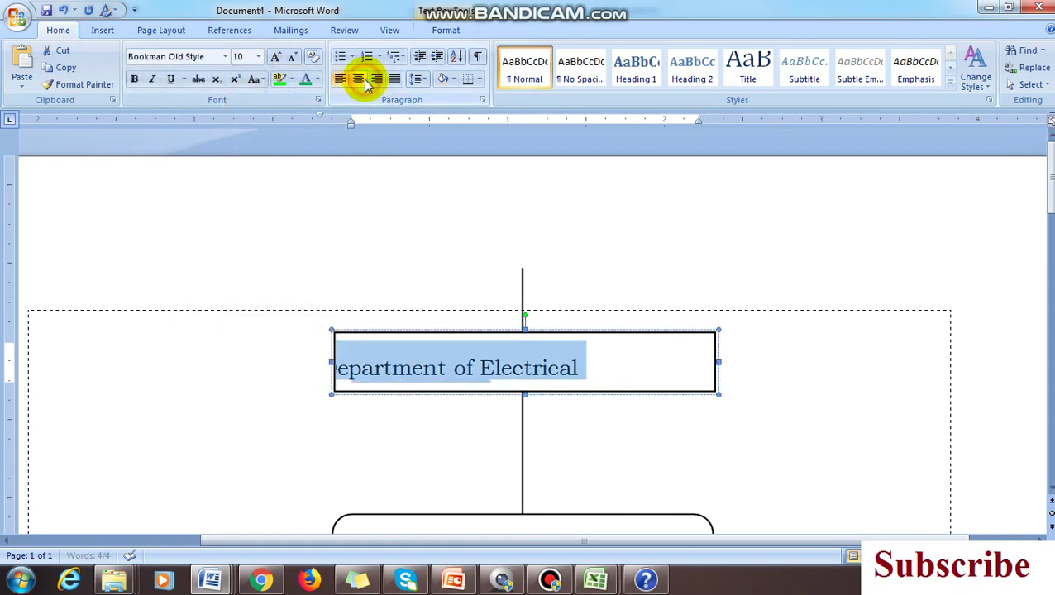
left_click(362, 80)
left_click(563, 368)
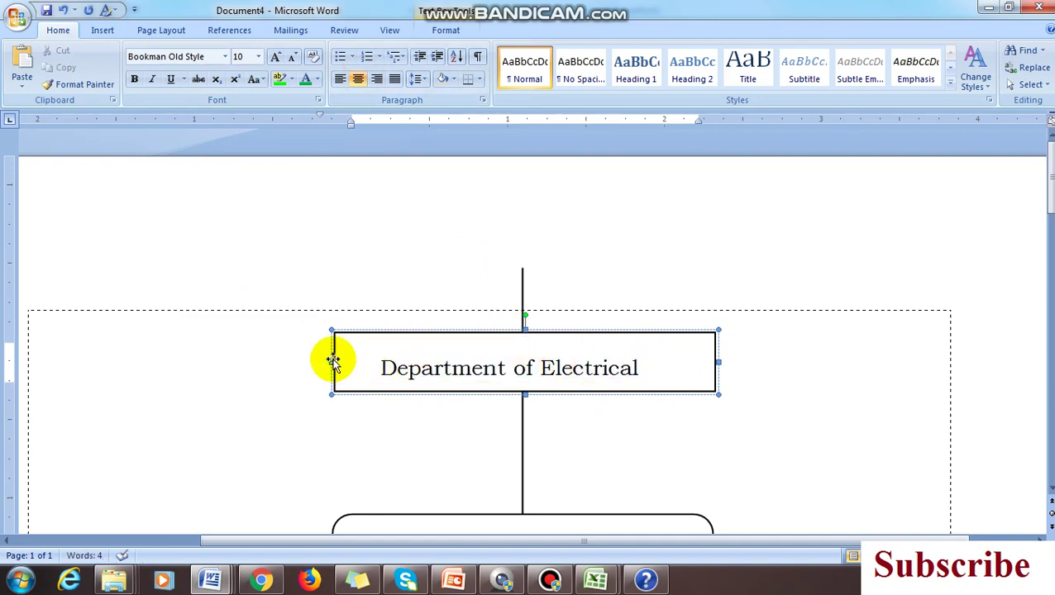
Select the title box and highlight its 'Department of Electrical' line.
left_click(621, 333)
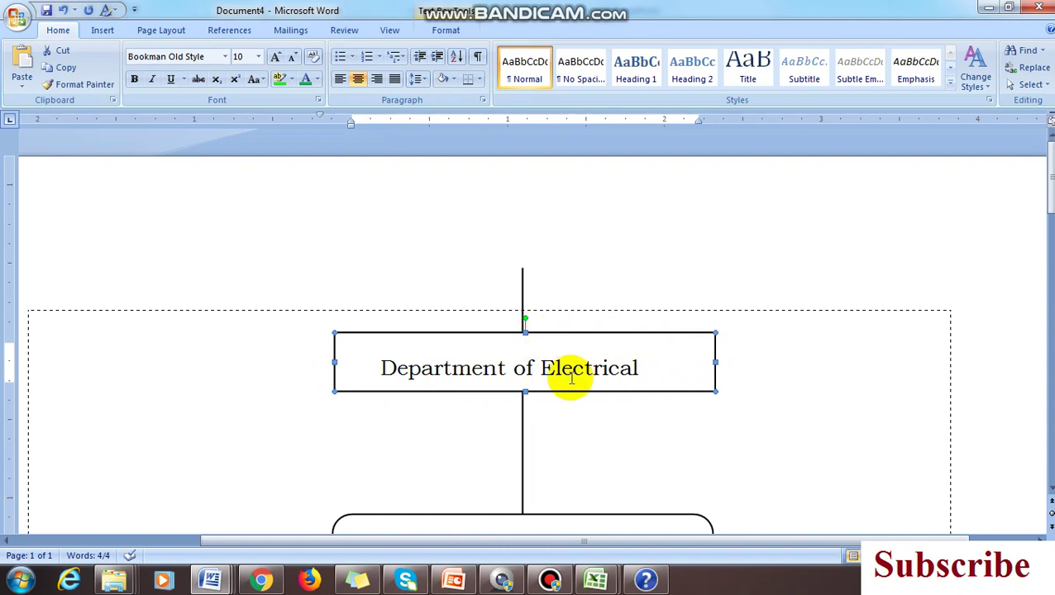
scroll(571, 376, "up", 4, "ctrl")
left_click_drag(689, 546, 761, 543)
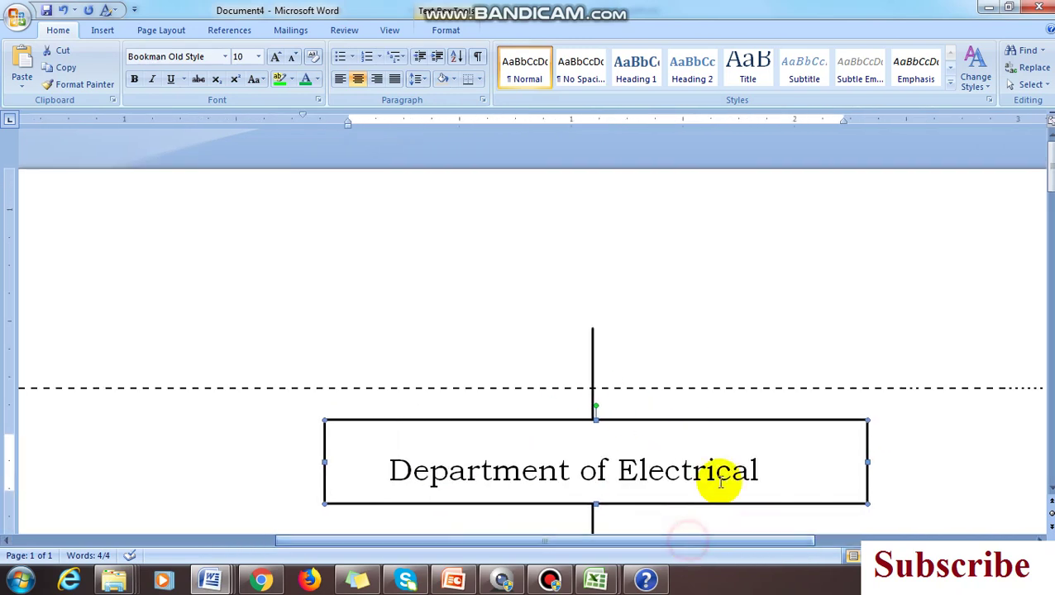
scroll(683, 342, "down", 3)
scroll(641, 325, "up", 1)
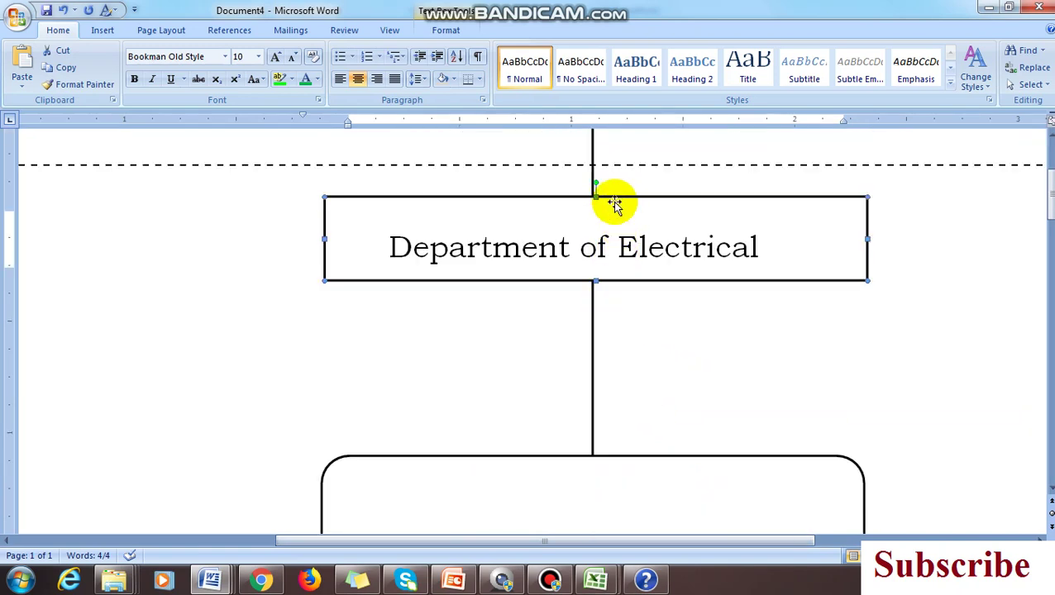
left_click(607, 247)
left_click_drag(794, 252, 364, 249)
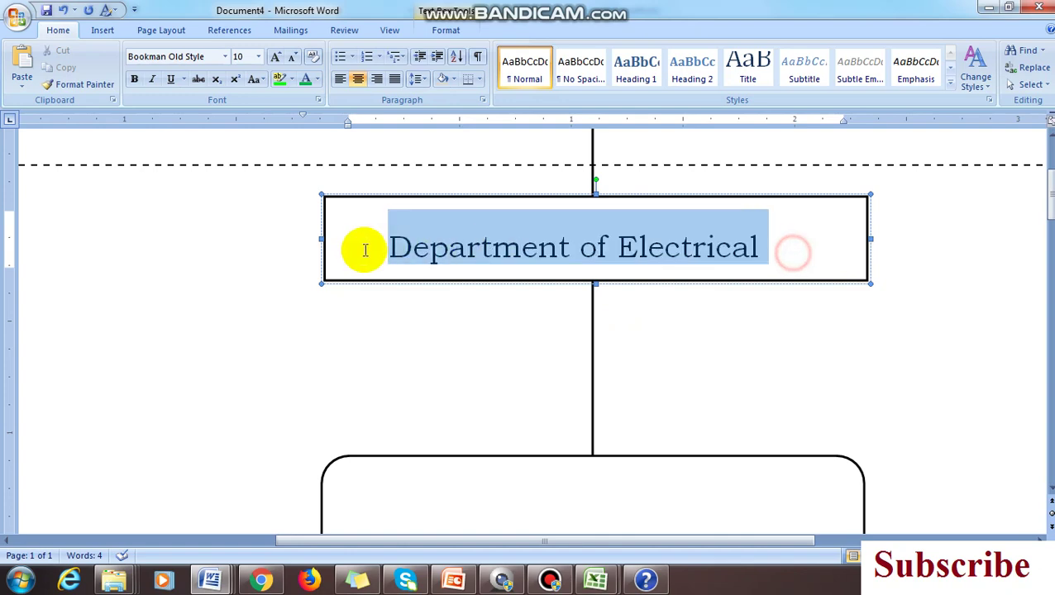
Set the heading paragraph to 3 pt before and after, left indent 0, no special indent, single spacing.
left_click(418, 78)
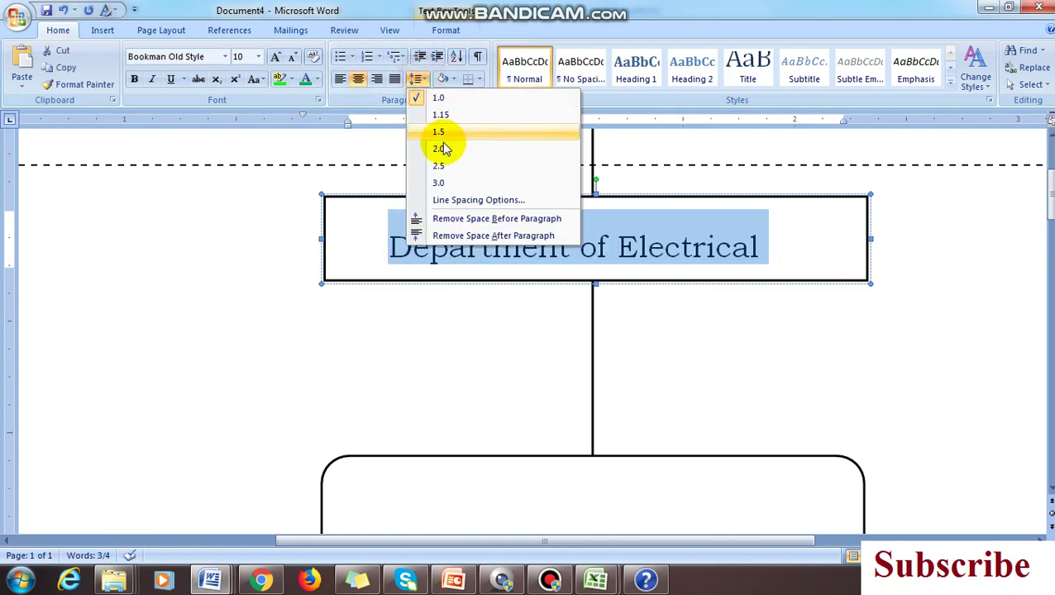
left_click(456, 201)
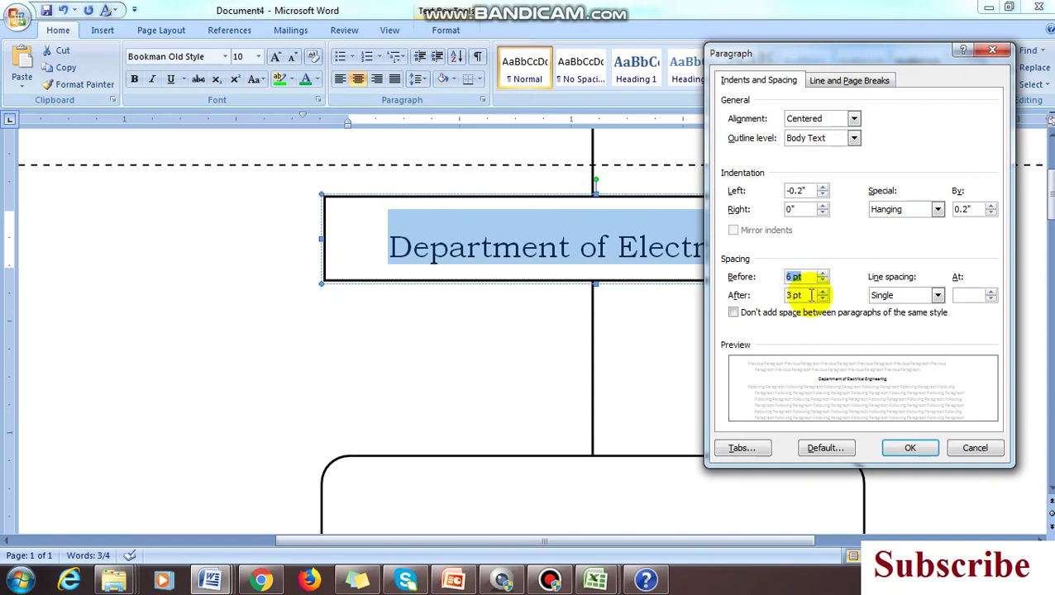
left_click(783, 277)
left_click_drag(784, 277, 719, 258)
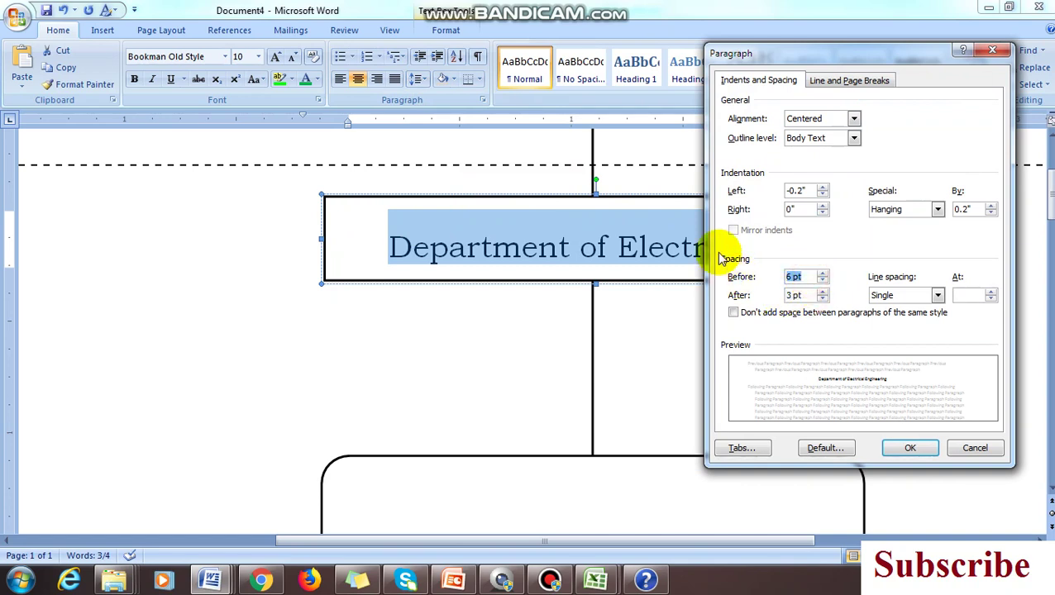
left_click_drag(815, 296, 747, 289)
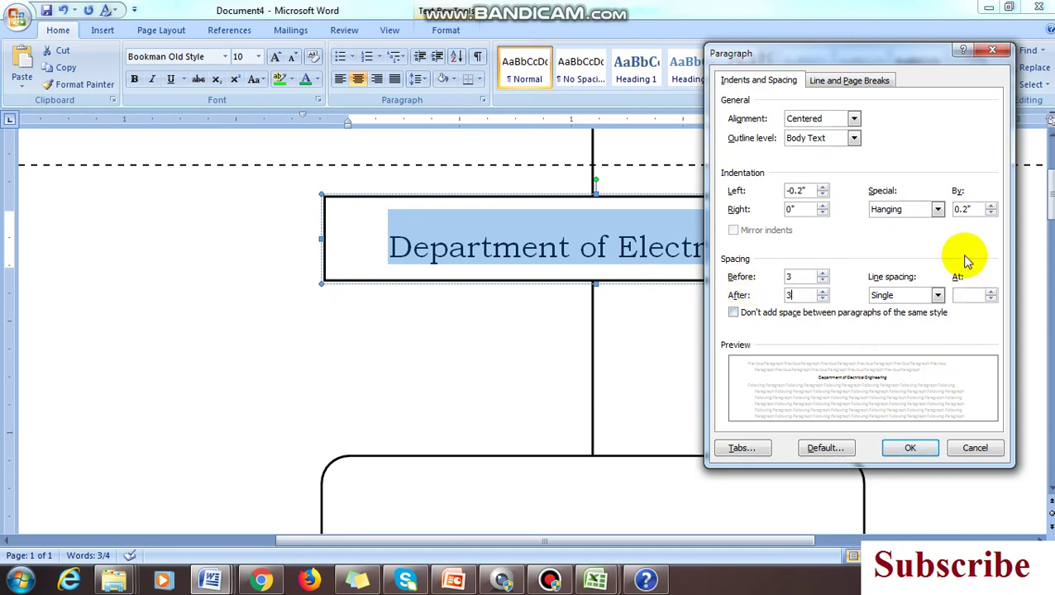
left_click(938, 209)
left_click(883, 223)
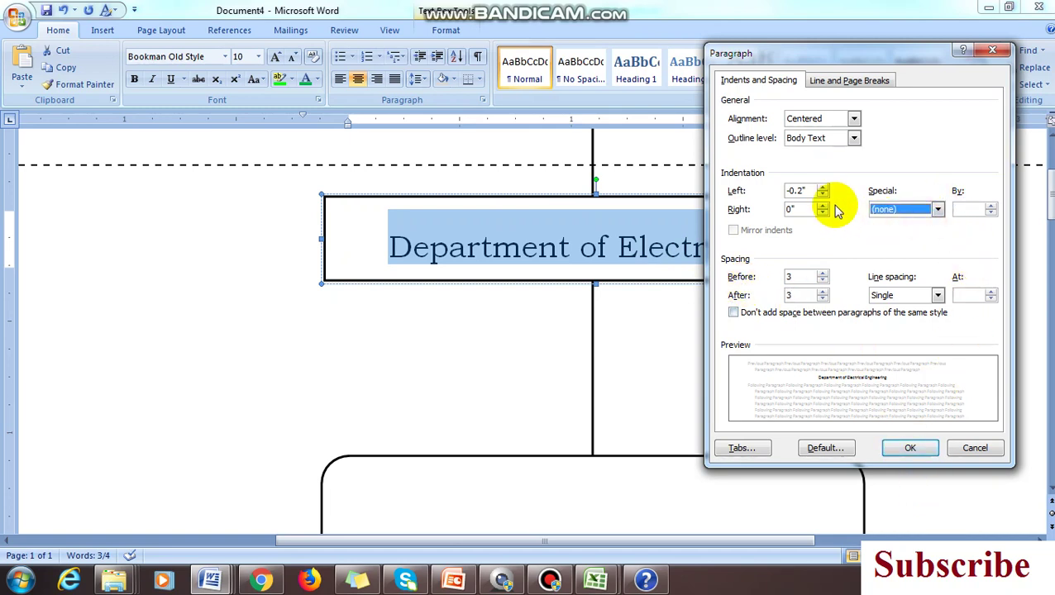
left_click_drag(815, 190, 715, 184)
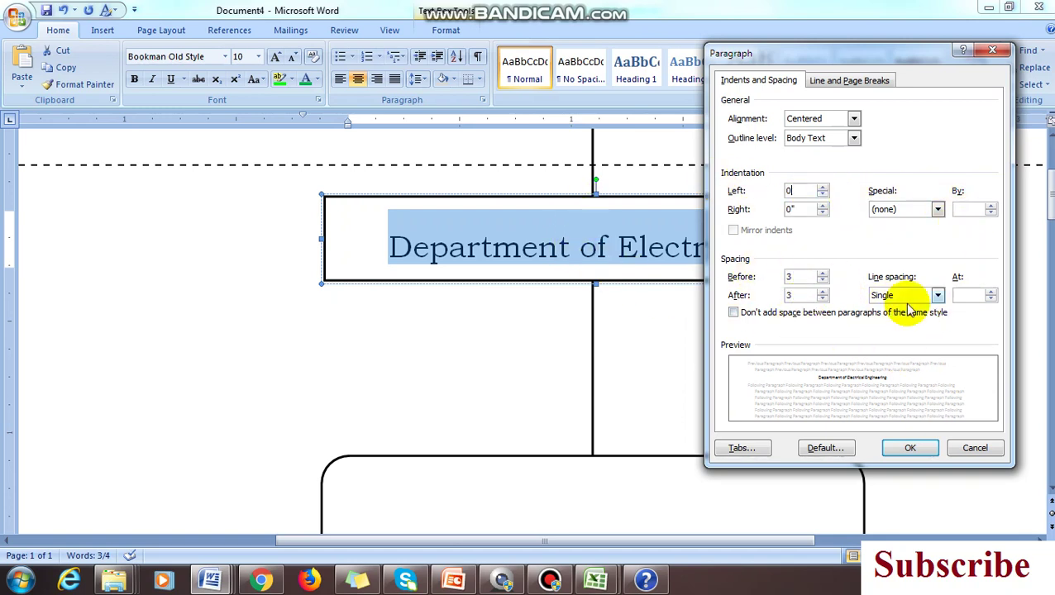
left_click(935, 295)
left_click(886, 307)
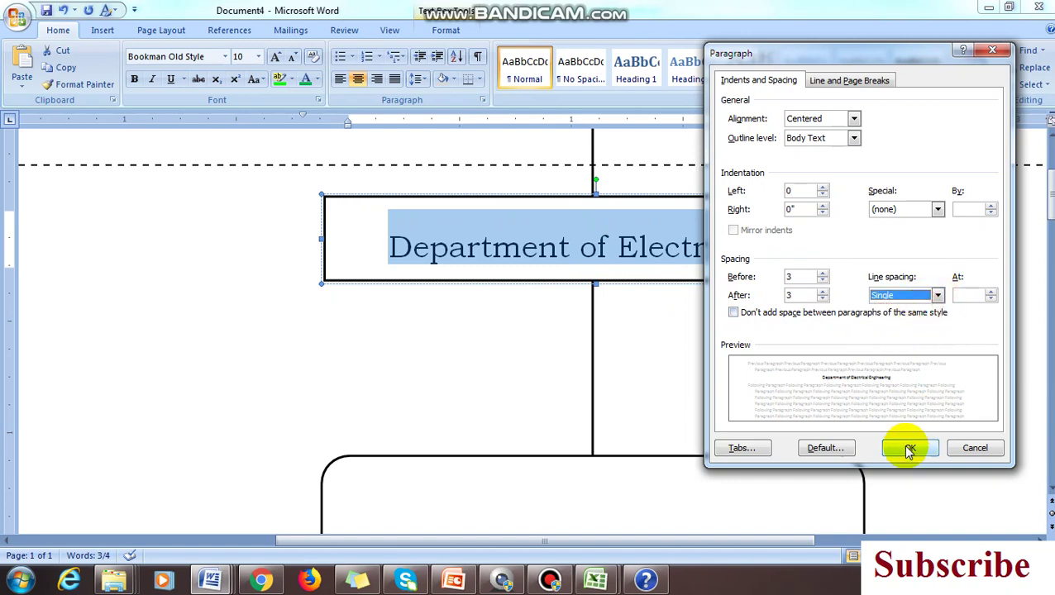
left_click(910, 449)
left_click(629, 261)
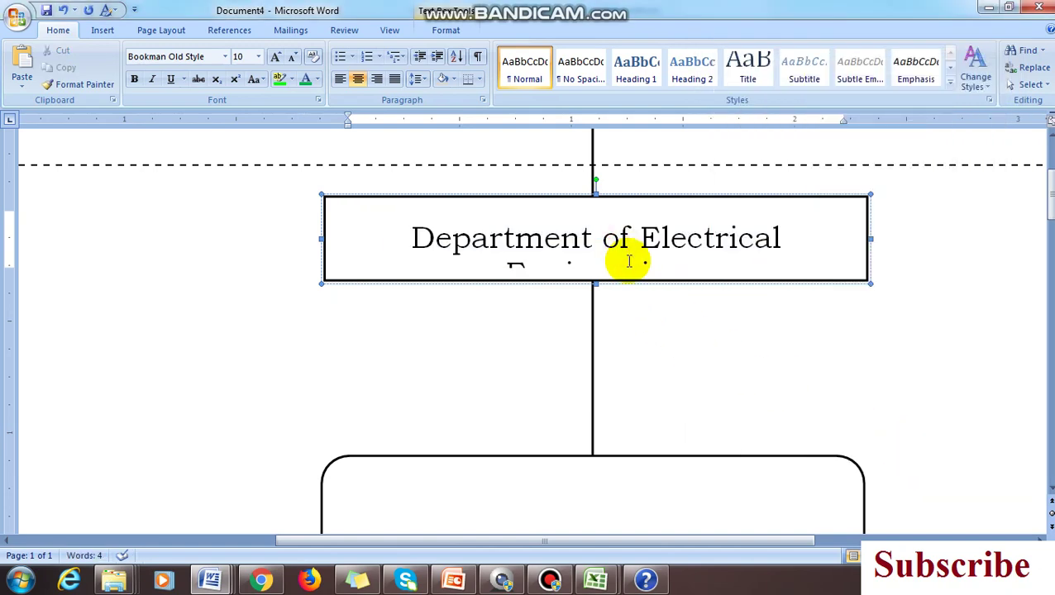
Set the two-line heading to 8 pt so it fits on one line.
left_click_drag(414, 240, 706, 267)
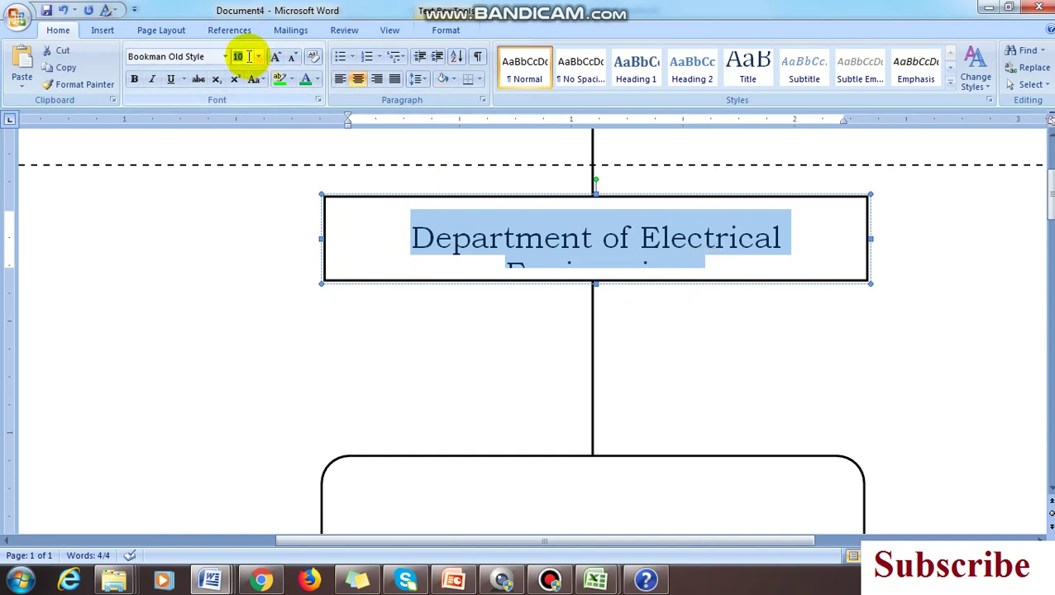
type("8")
key("Return")
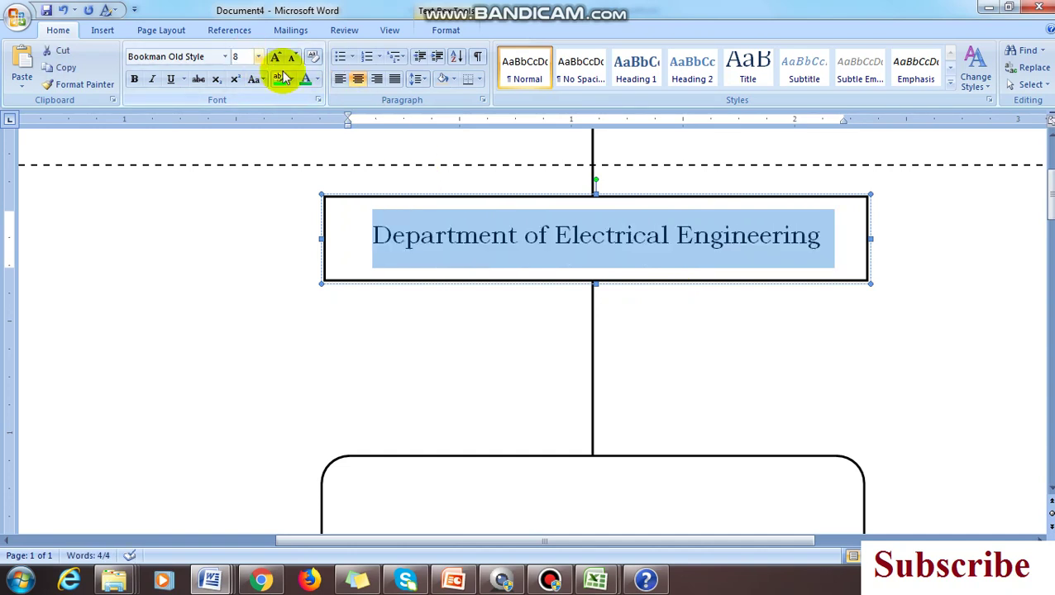
left_click(600, 248)
Drag the rounded rectangle up closer to the title box.
left_click(636, 457)
left_click_drag(636, 458, 643, 357)
scroll(591, 184, "up", 3)
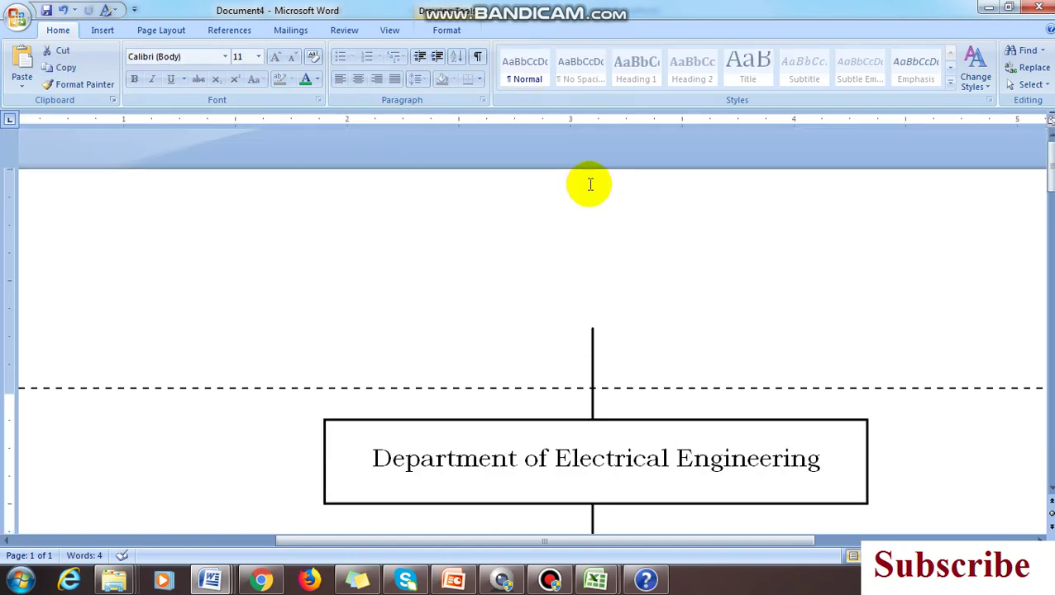
left_click(593, 349)
scroll(595, 349, "down", 2)
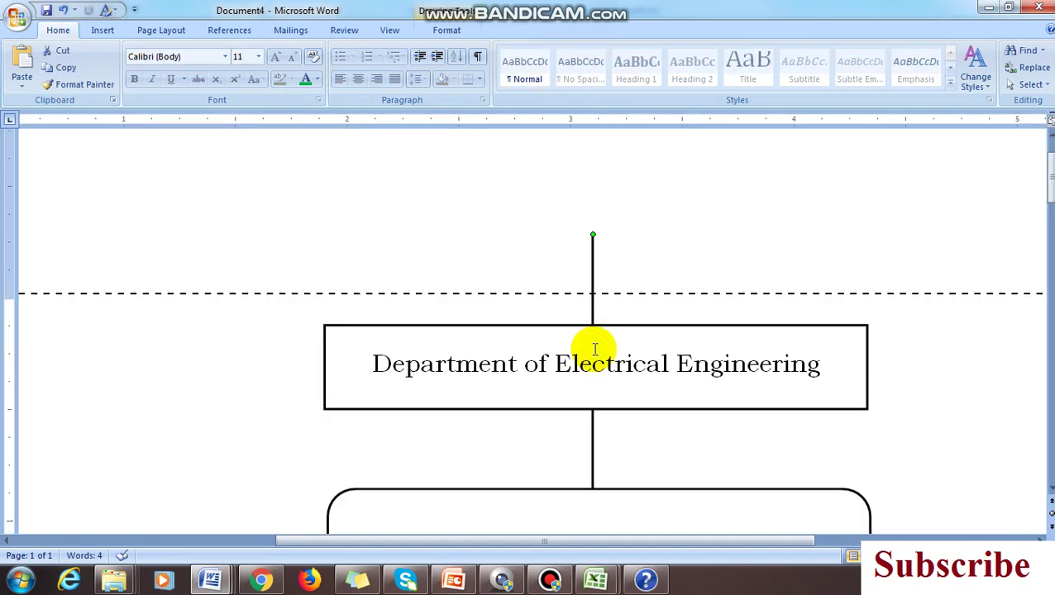
Draw a downward arrow from the title box to the rounded box and send it to back.
left_click(102, 30)
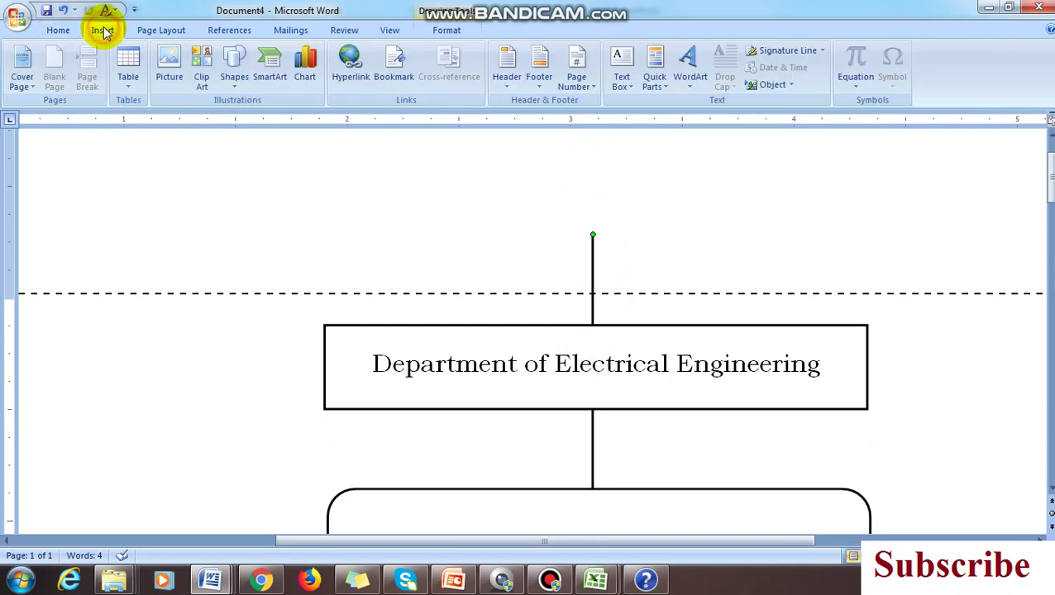
left_click(234, 74)
left_click(289, 118)
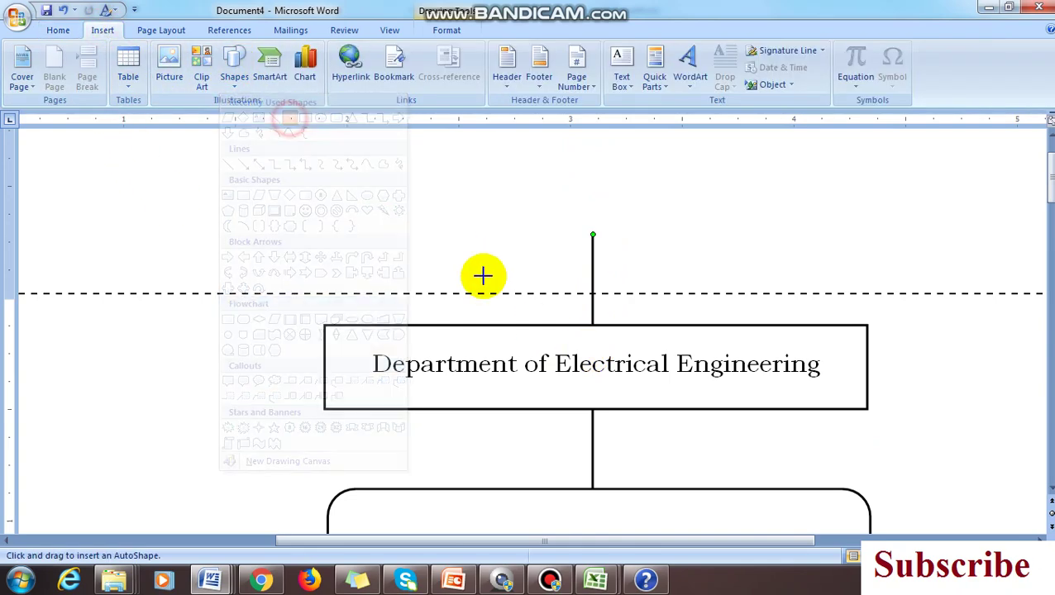
scroll(587, 307, "down", 2)
left_click_drag(613, 284, 616, 378)
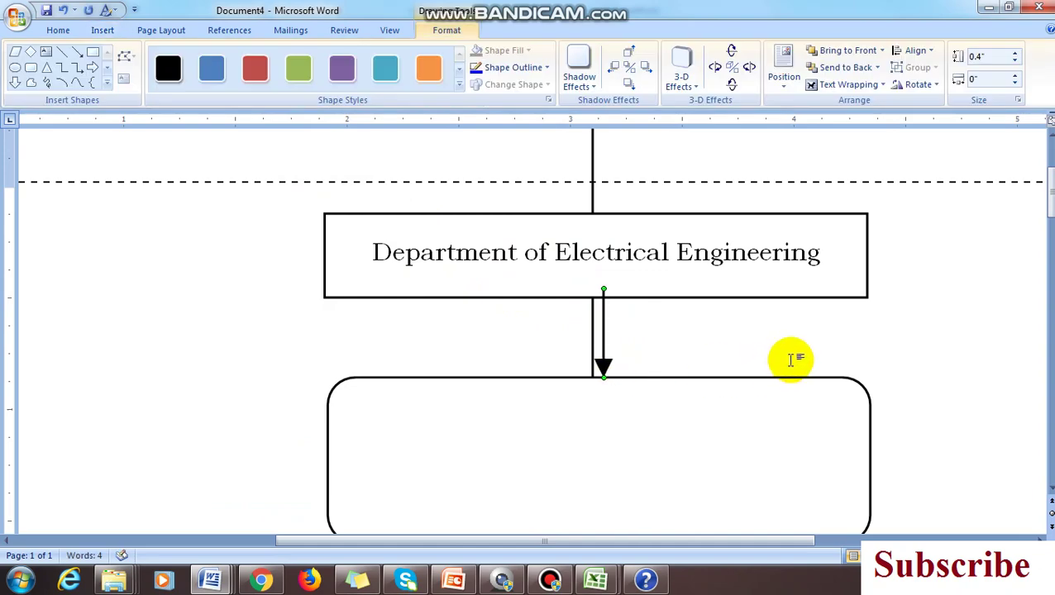
scroll(641, 295, "up", 4)
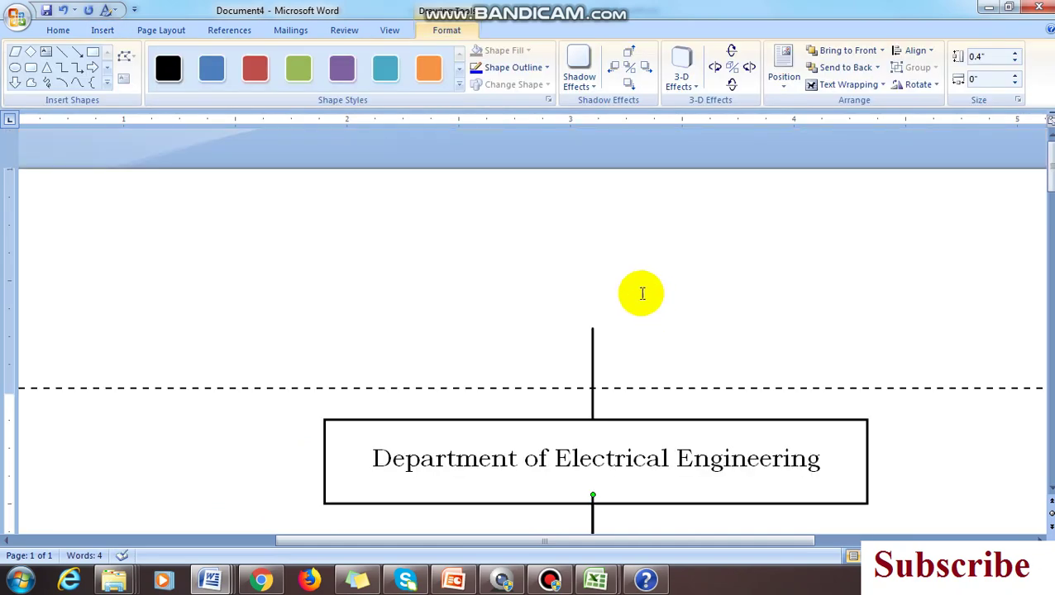
scroll(591, 354, "down", 2)
left_click(589, 353)
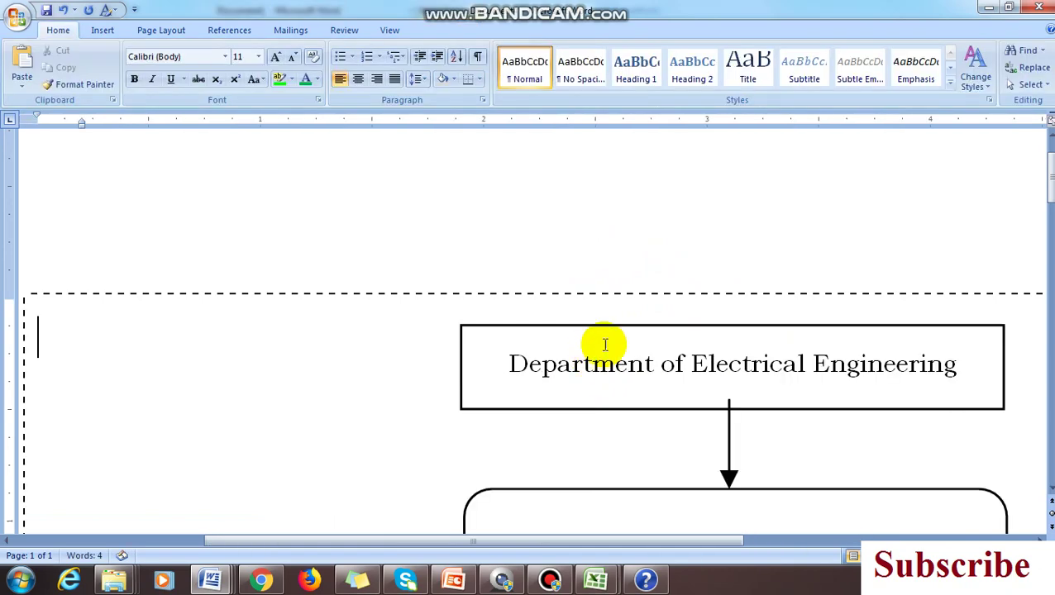
scroll(744, 372, "down", 2)
left_click(727, 335)
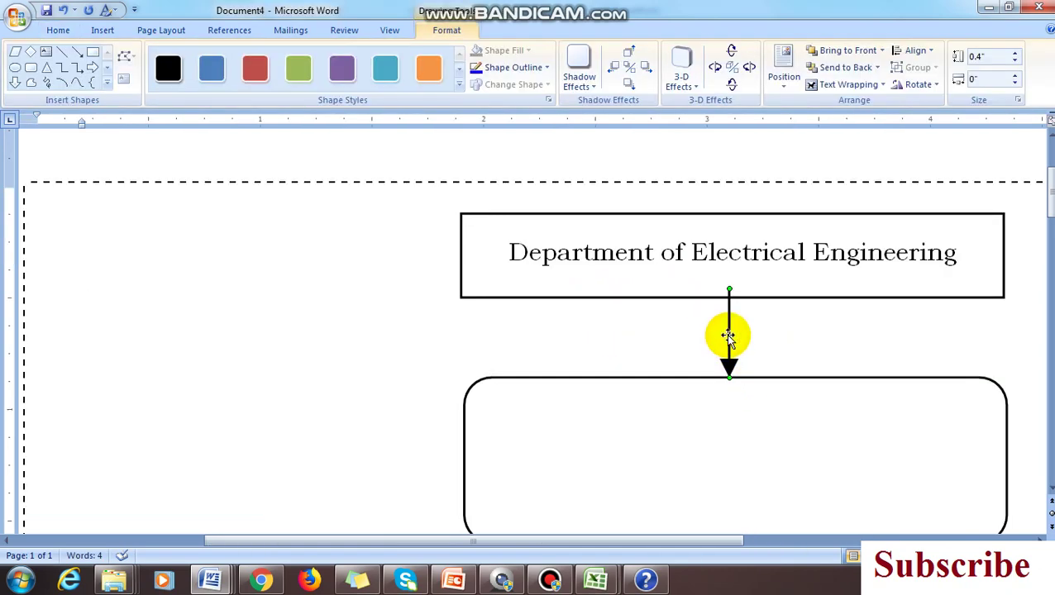
left_click(867, 71)
Shorten the rounded box to 0.29 inches tall.
left_click(766, 380)
scroll(746, 428, "down", 3)
left_click_drag(735, 431, 731, 333)
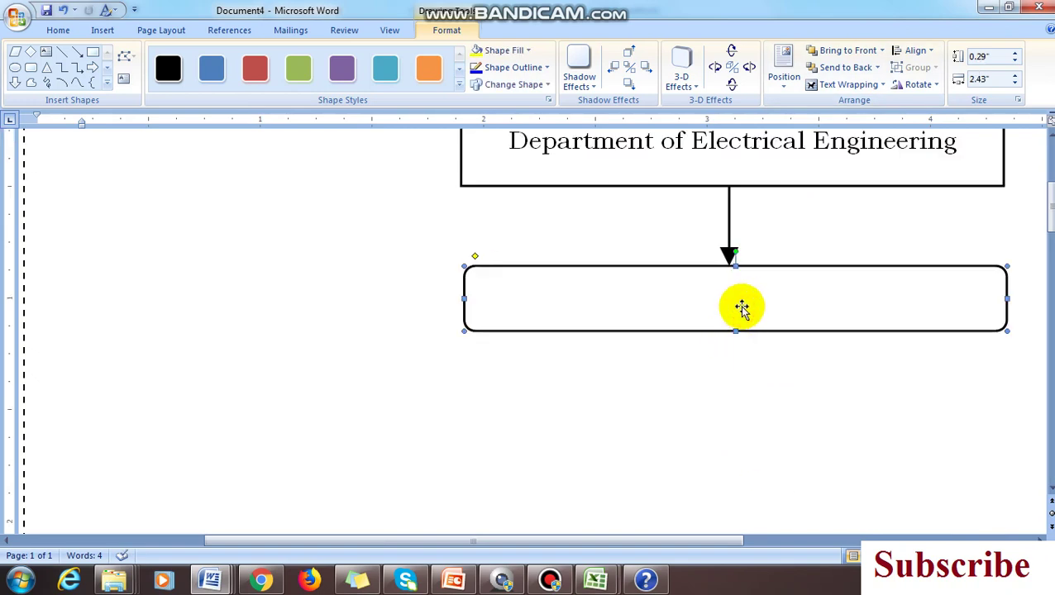
Paste 'Windows Basics topics are designed' from Windows Help into the rounded box.
right_click(742, 307)
left_click(775, 366)
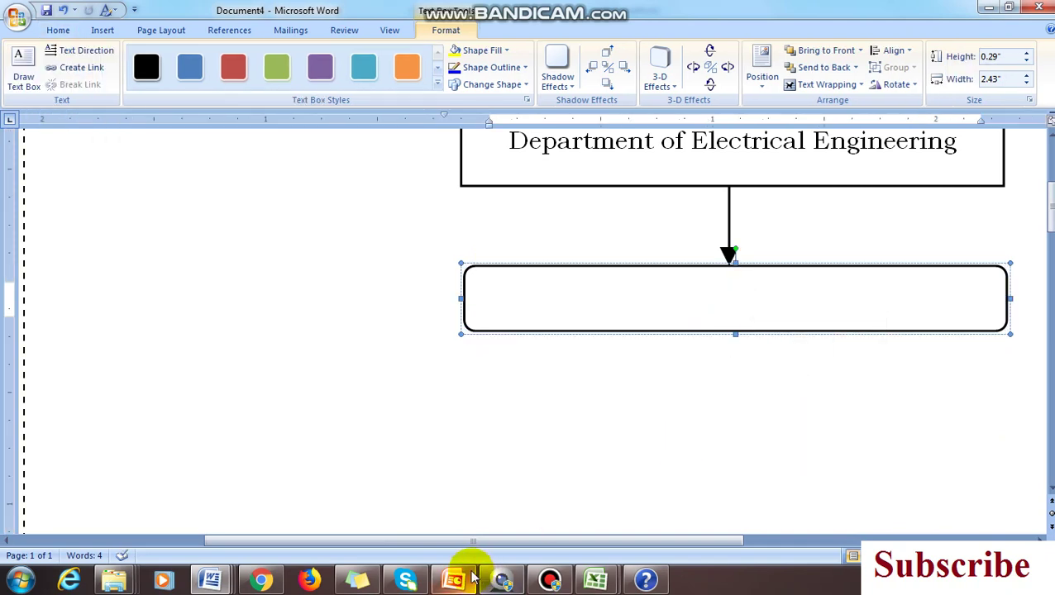
left_click(646, 579)
left_click(589, 307)
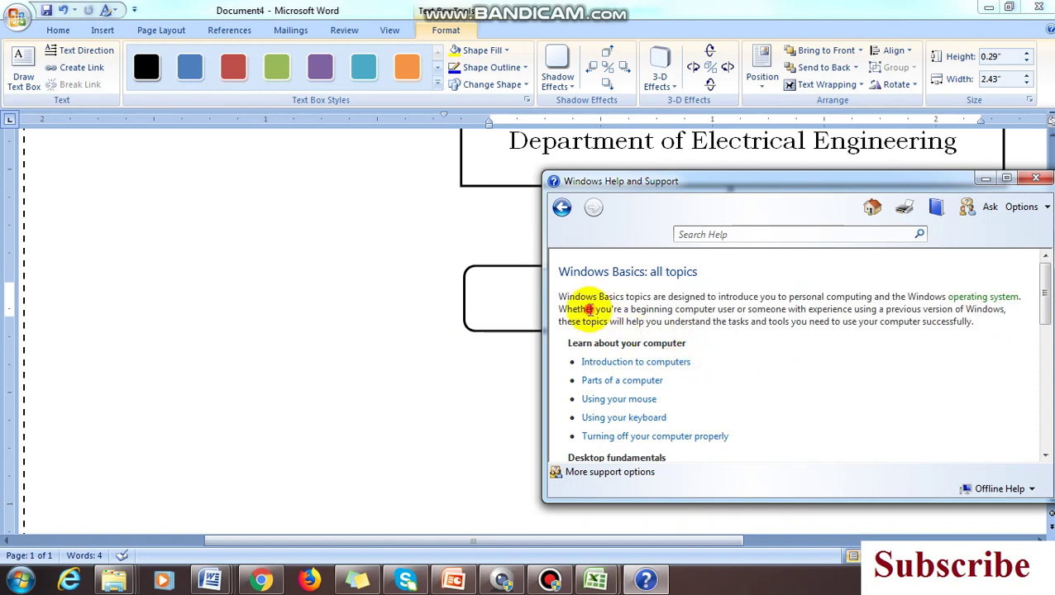
left_click_drag(558, 297, 759, 292)
key("ctrl+c")
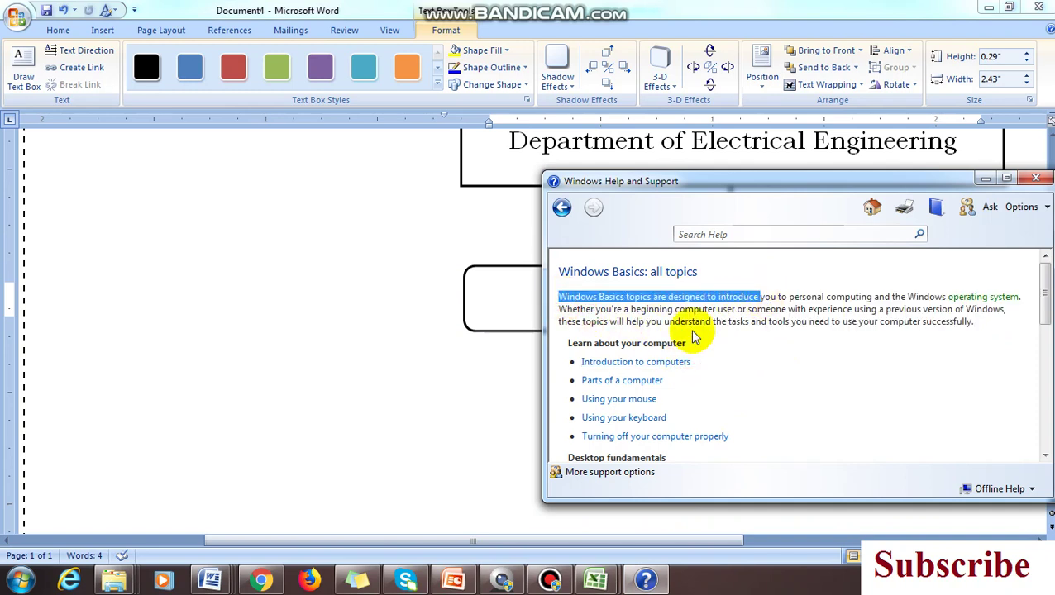
left_click(403, 361)
left_click(748, 296)
key("ctrl+v")
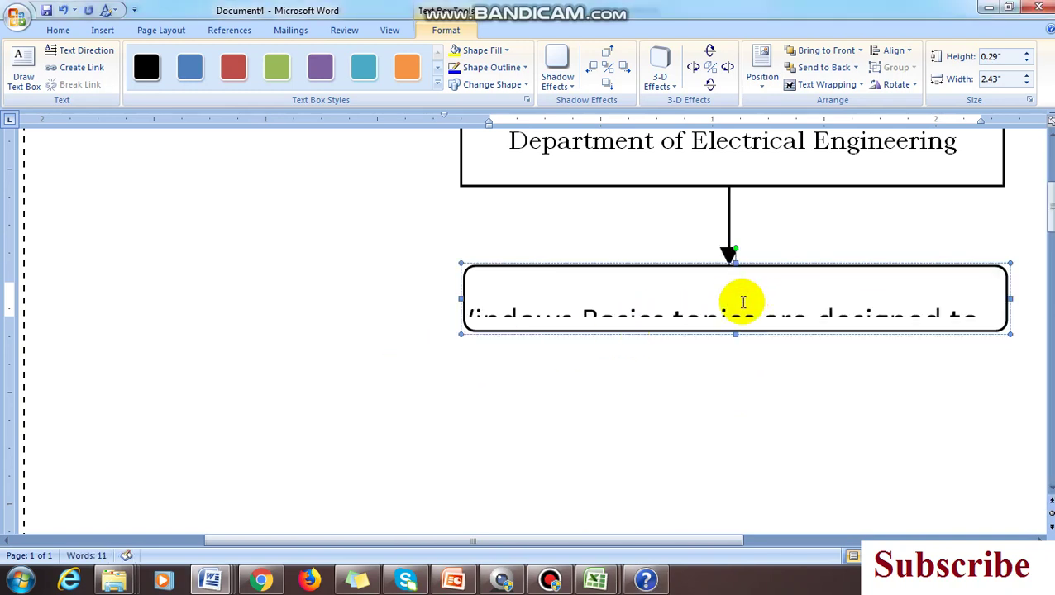
Make the rounded box 0.39 inches tall and select its line of text.
left_click_drag(737, 333, 739, 355)
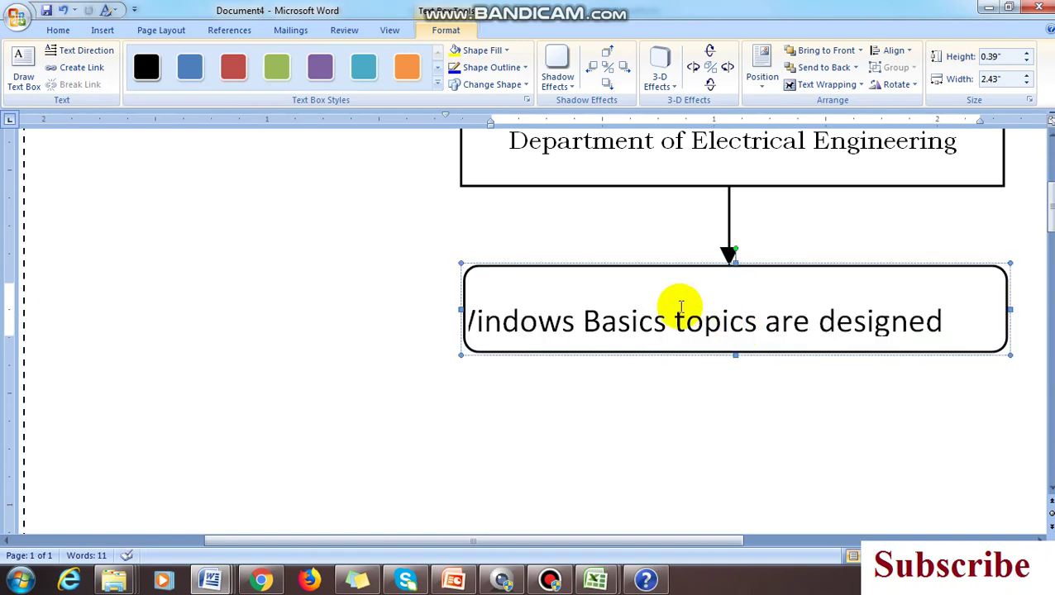
scroll(604, 331, "up", 3)
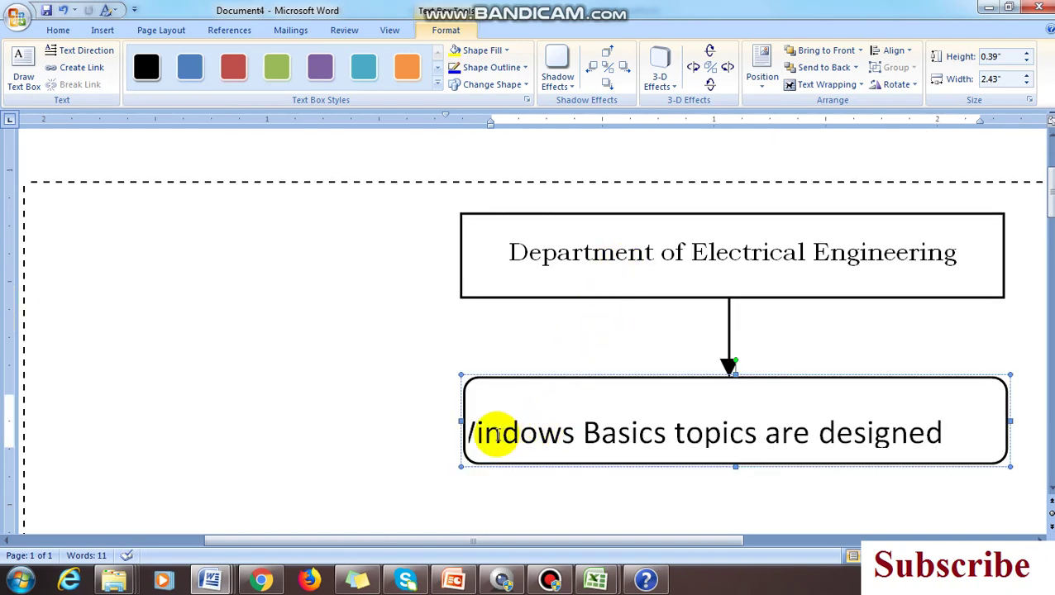
left_click_drag(951, 433, 405, 364)
left_click(648, 255)
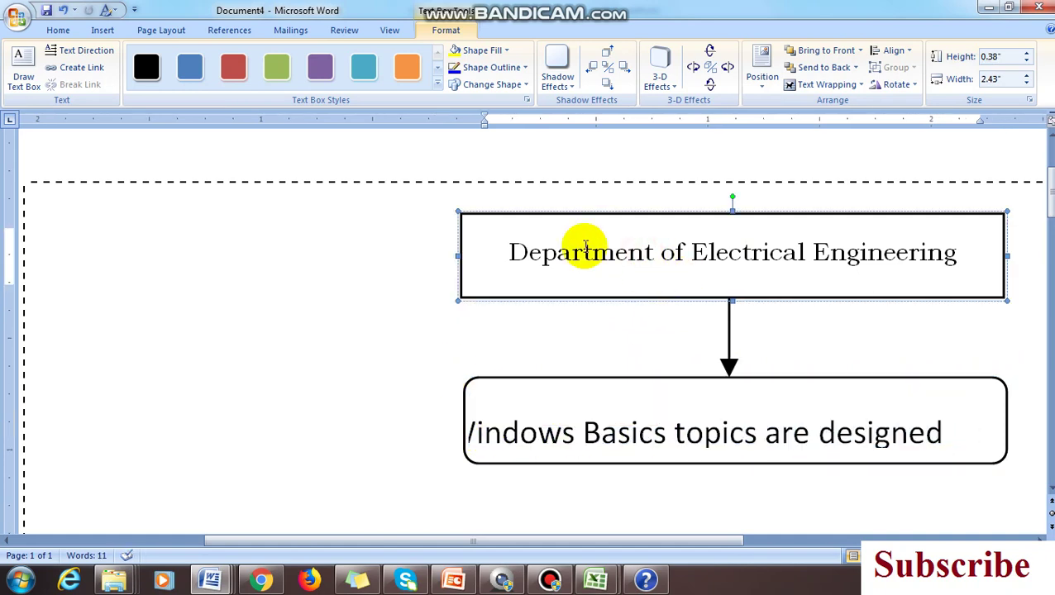
left_click(59, 30)
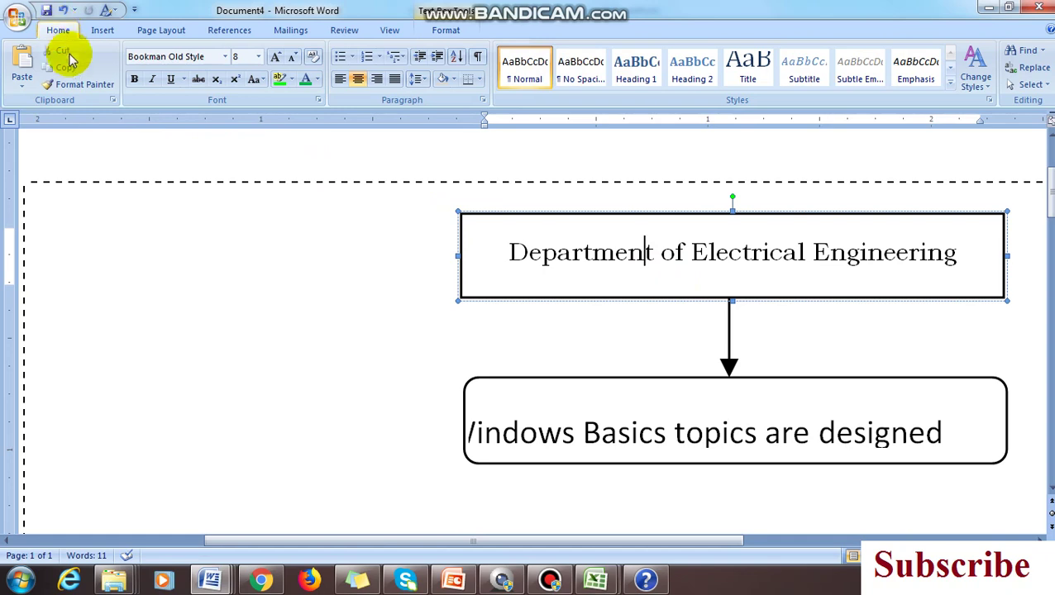
Copy the title's 8 pt Bookman Old Style formatting onto the rounded box text.
left_click(73, 85)
left_click_drag(955, 434, 502, 436)
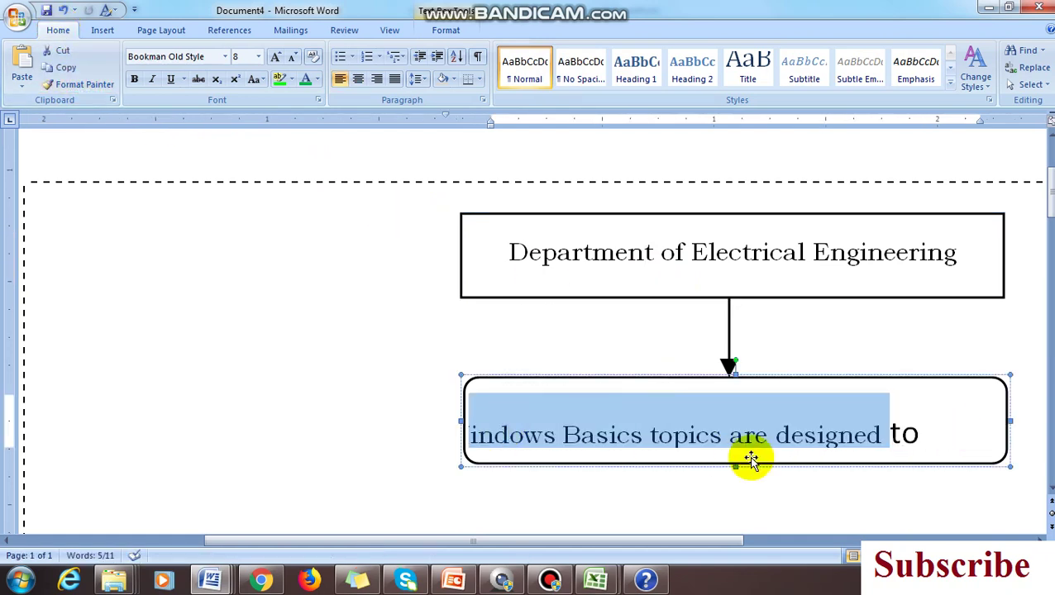
left_click(718, 259)
left_click(76, 84)
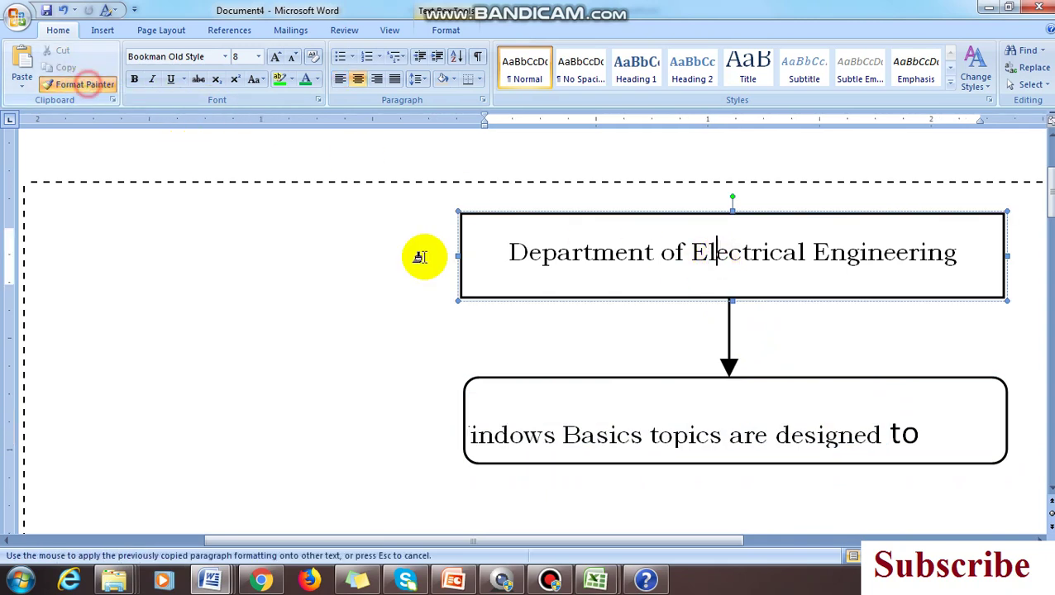
left_click_drag(511, 423, 918, 435)
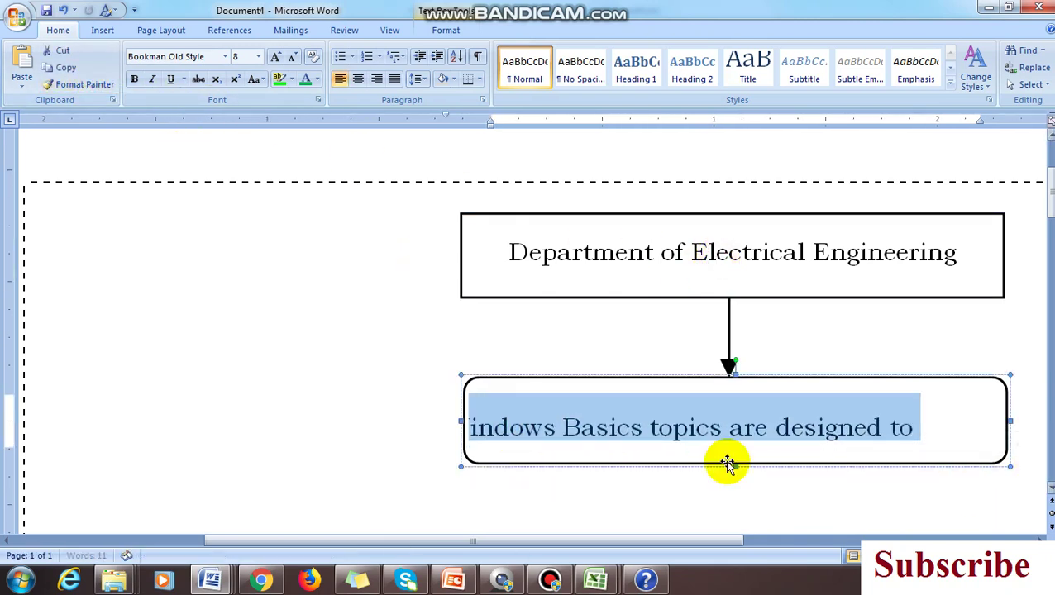
Centre the rounded box text and delete the trailing word 'to'.
left_click(582, 424)
key("ctrl+e")
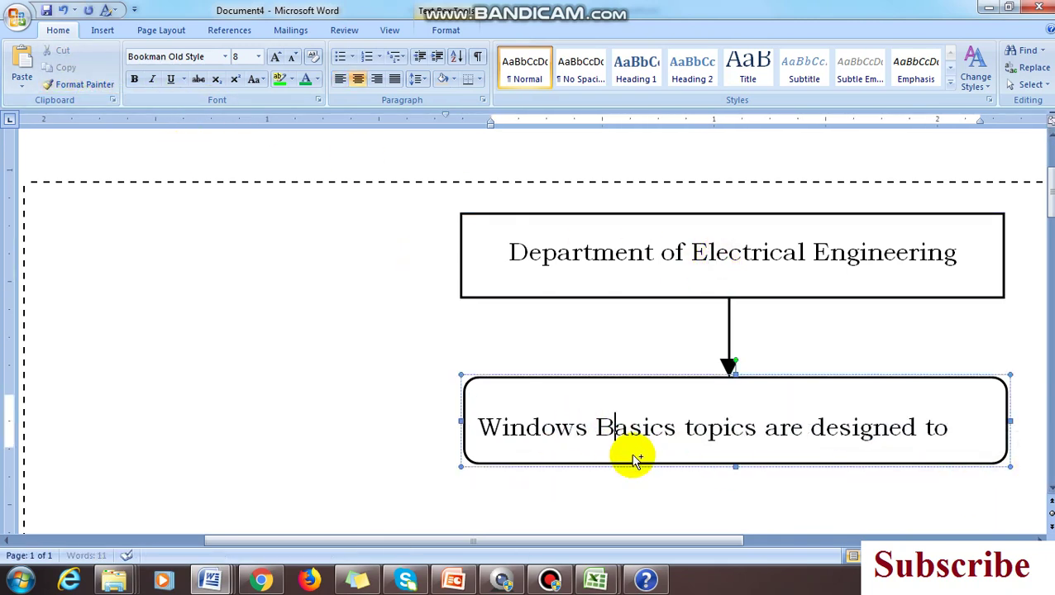
left_click(924, 430)
key("Delete")
key("Delete")
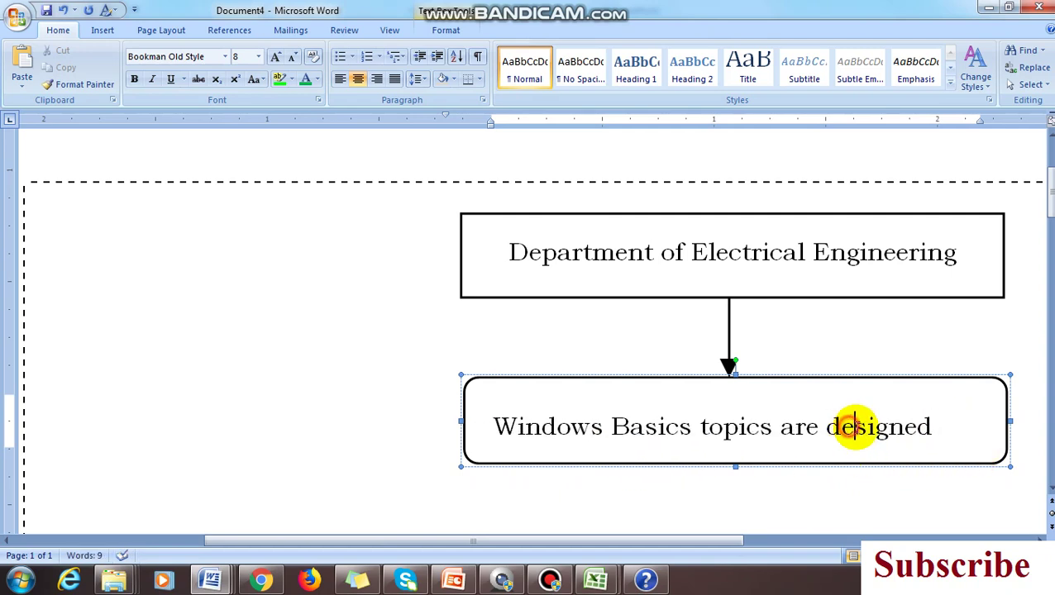
left_click(486, 428)
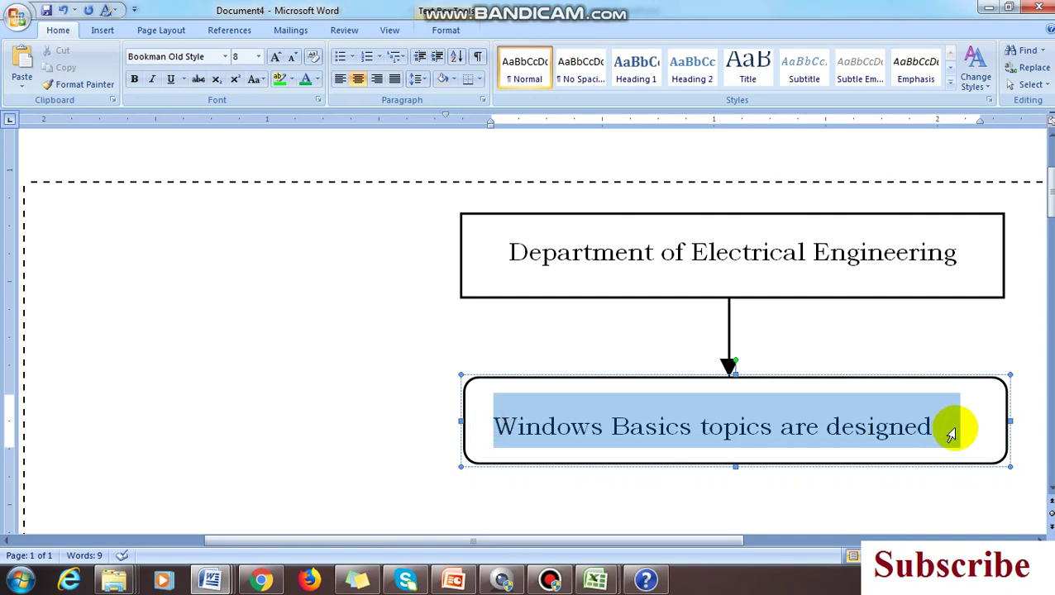
left_click(761, 251)
left_click_drag(964, 253, 452, 253)
left_click(891, 471)
left_click(901, 428)
Give the rounded box's text 3 pt spacing before and after, 0 left indent, and no special indent.
left_click_drag(919, 429, 455, 426)
left_click(430, 78)
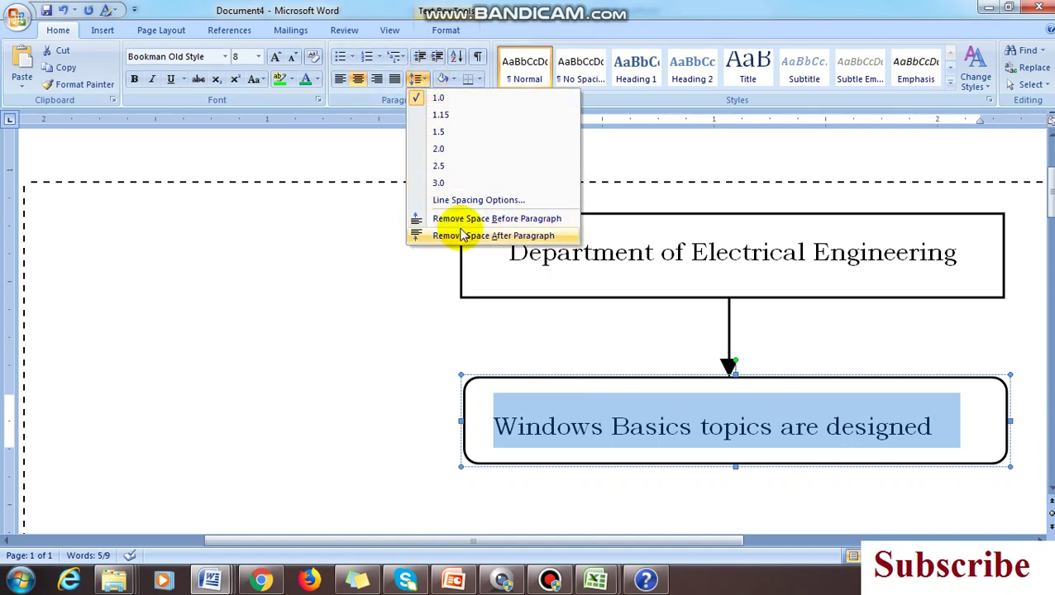
left_click(464, 200)
left_click_drag(815, 277, 649, 257)
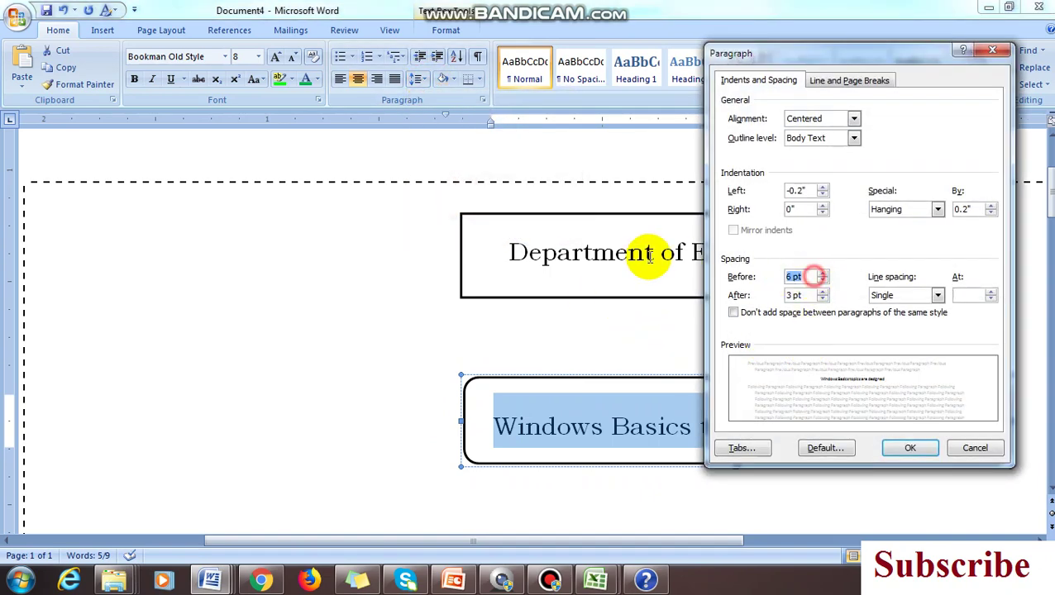
left_click_drag(812, 295, 723, 297)
type("3")
left_click_drag(813, 190, 655, 181)
type("0")
left_click(937, 210)
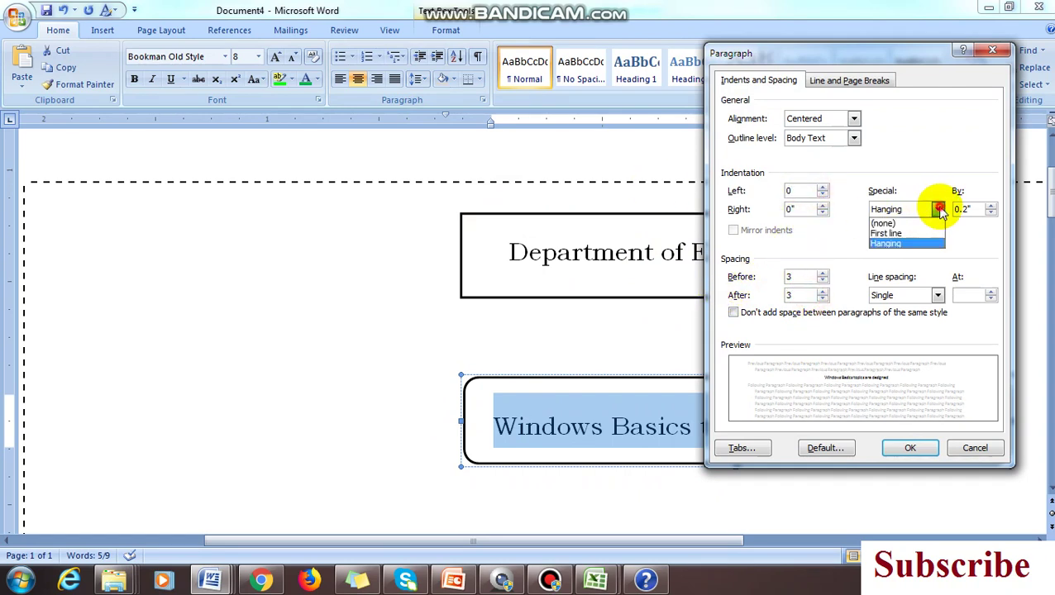
left_click(933, 224)
left_click(913, 448)
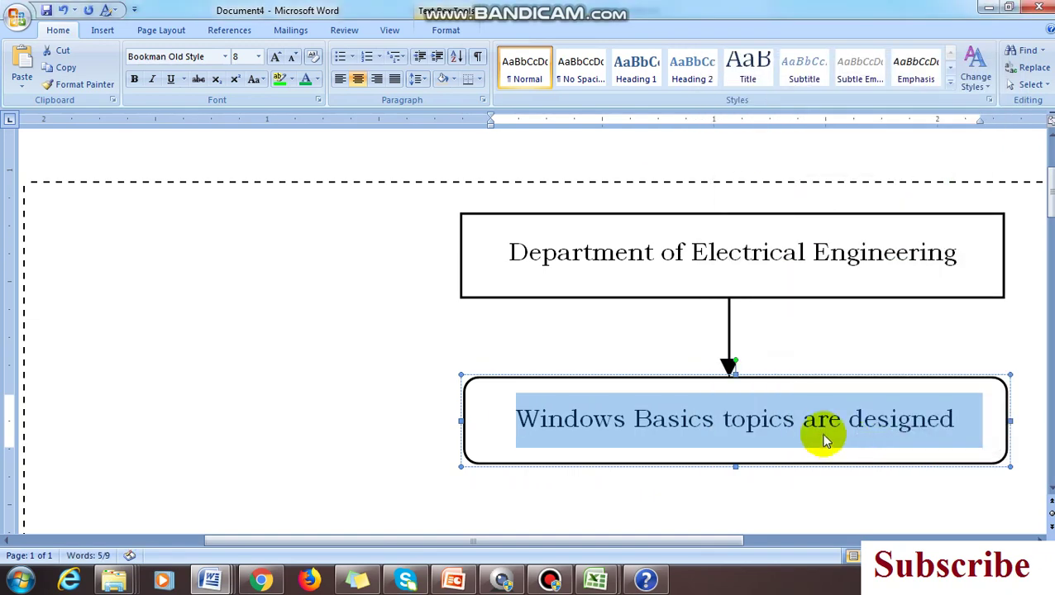
Nudge the rounded box left and shorten the empty rounded box below the parallelogram.
left_click(816, 419)
left_click(775, 381)
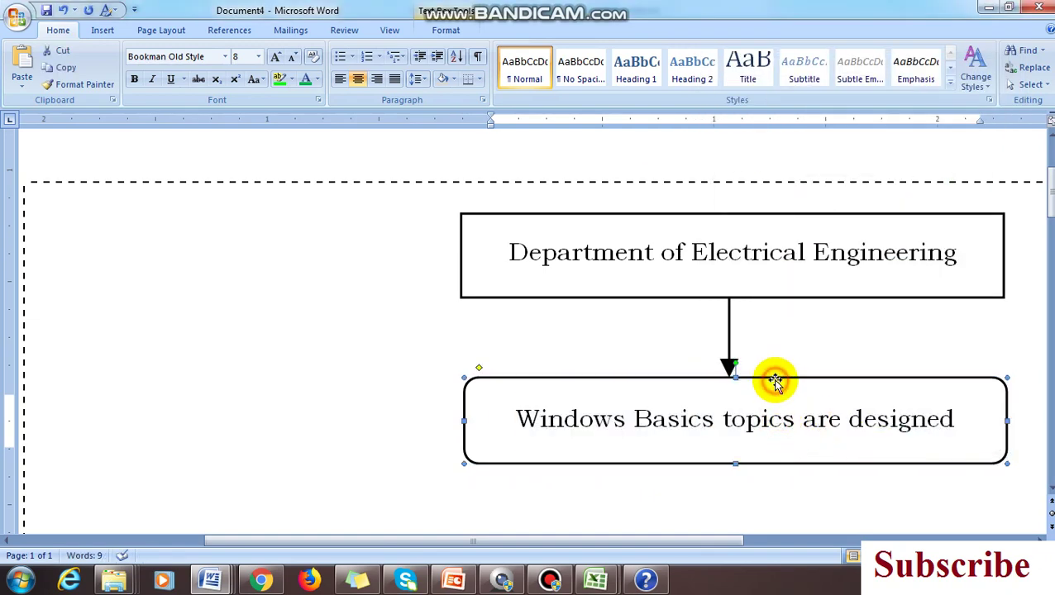
key("Left")
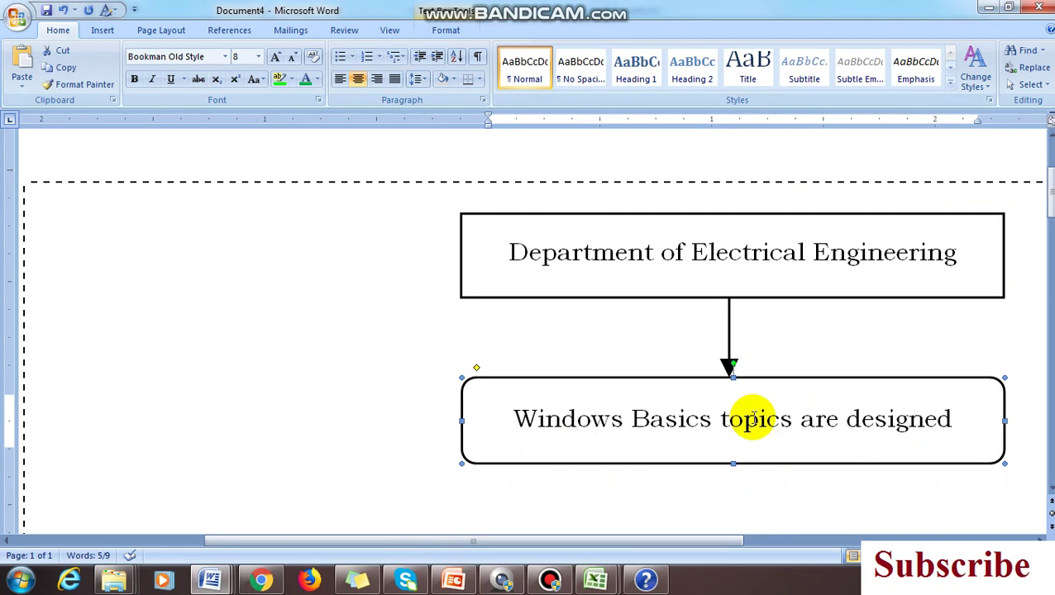
scroll(745, 414, "down", 6)
scroll(744, 411, "down", 5)
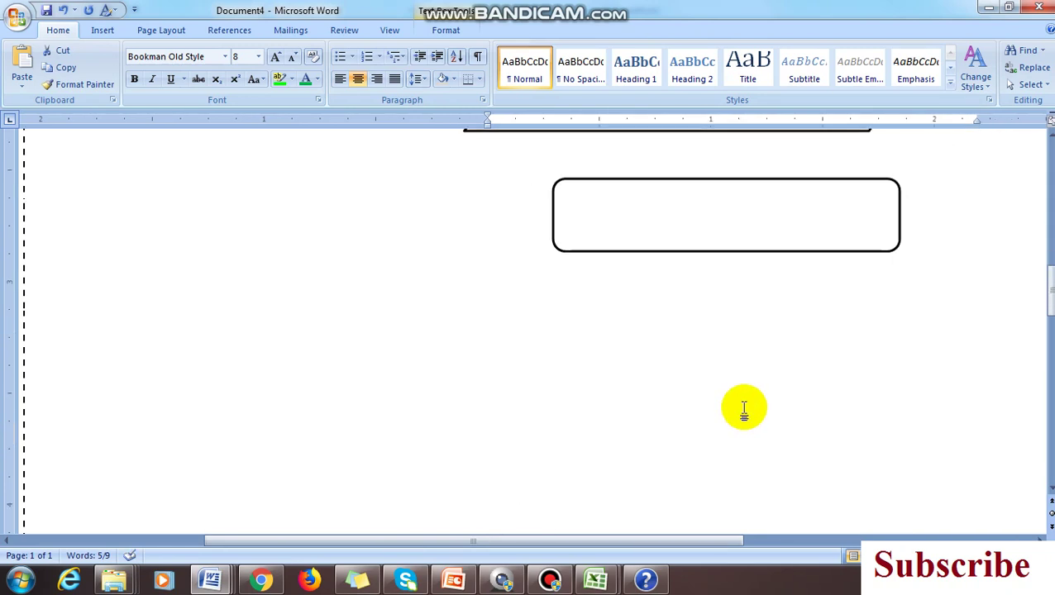
left_click(777, 206)
left_click_drag(726, 250, 727, 228)
Select the opening sentence about Windows Basics topics in the Windows help and support window.
scroll(713, 256, "up", 5)
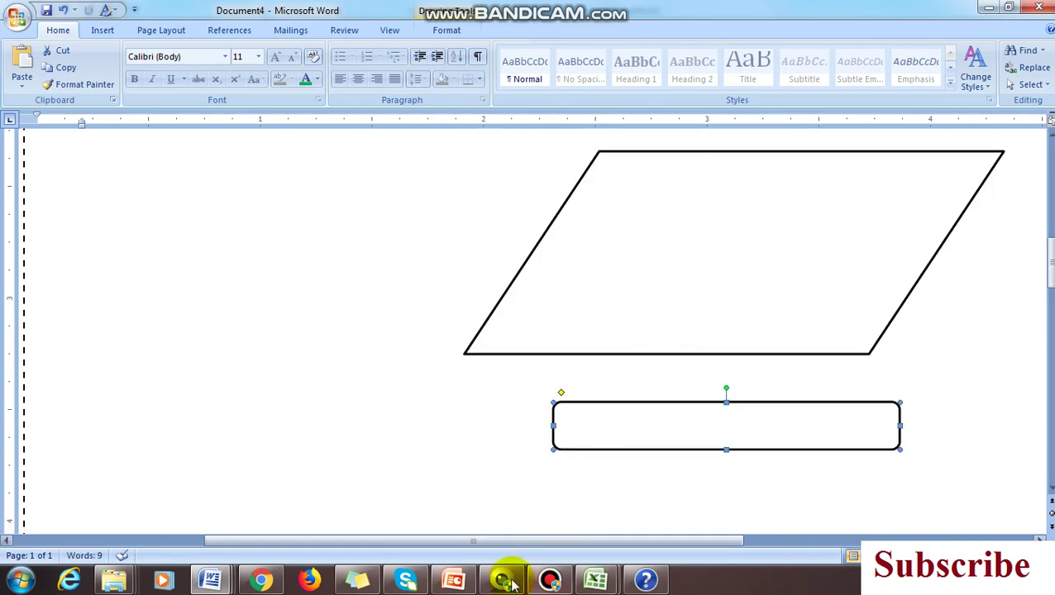
left_click(222, 581)
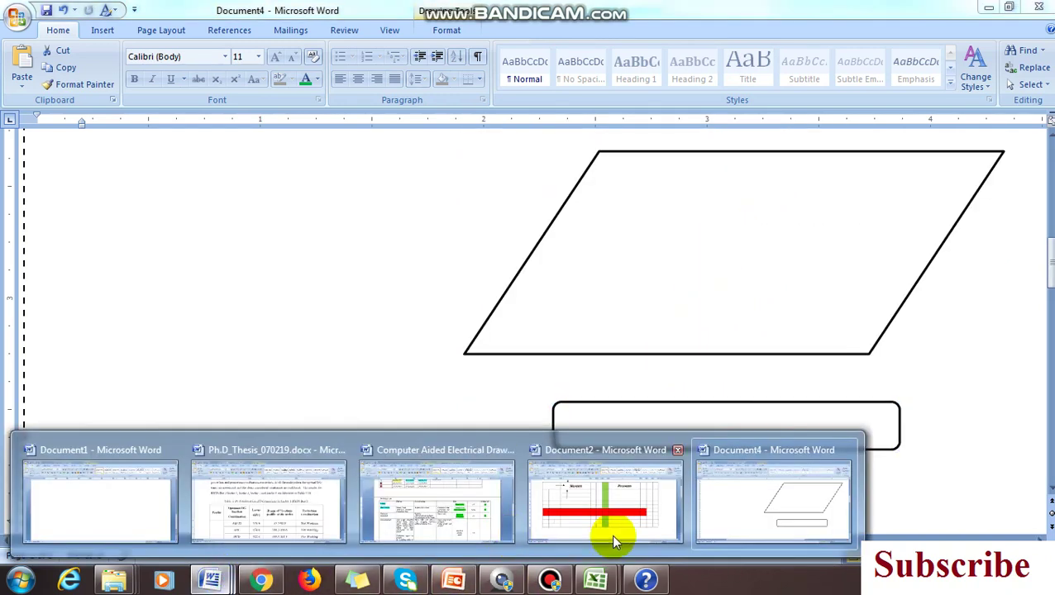
left_click(646, 580)
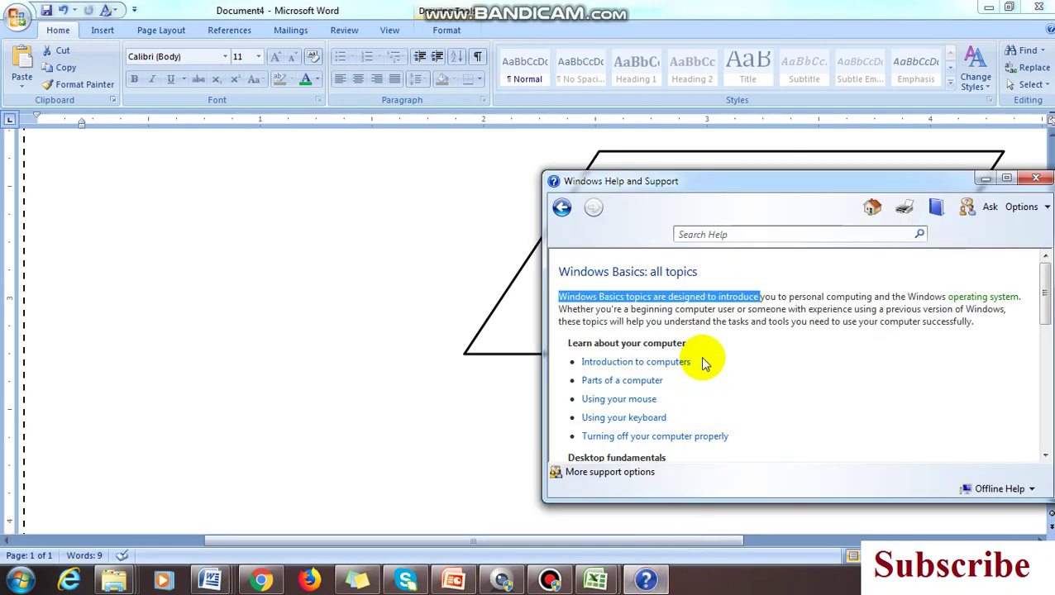
left_click_drag(556, 297, 948, 304)
Add a text area to the empty rounded rectangle, then delete its pasted line so it stays blank.
left_click(381, 455)
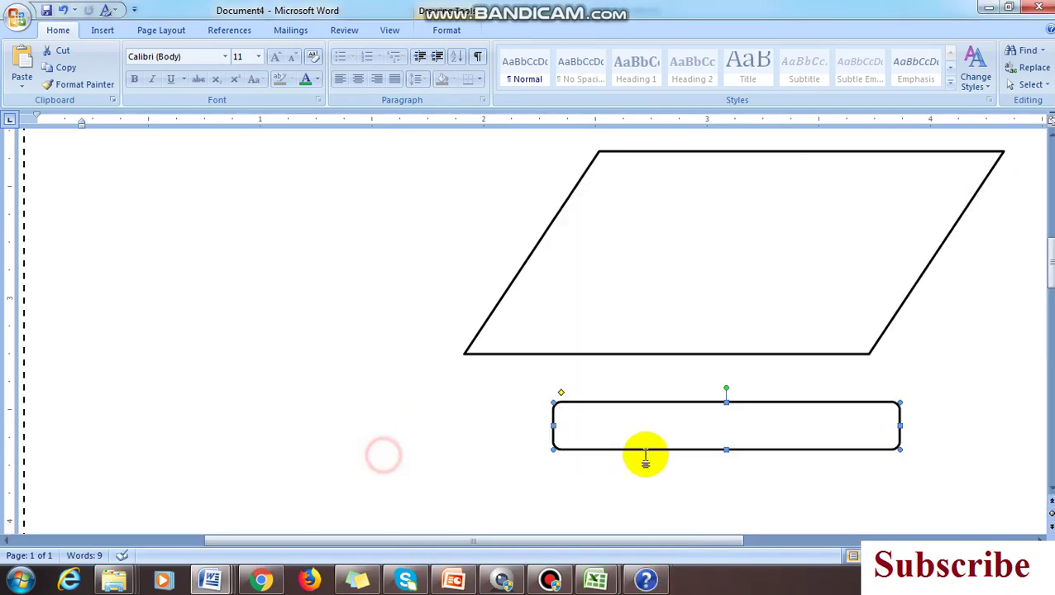
left_click(714, 412)
right_click(714, 412)
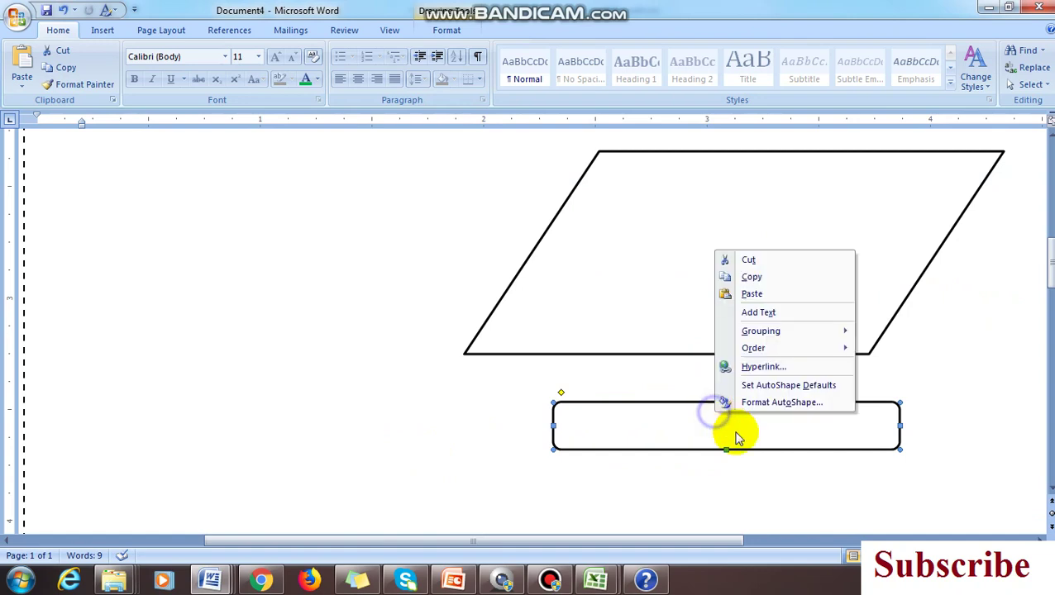
left_click(786, 315)
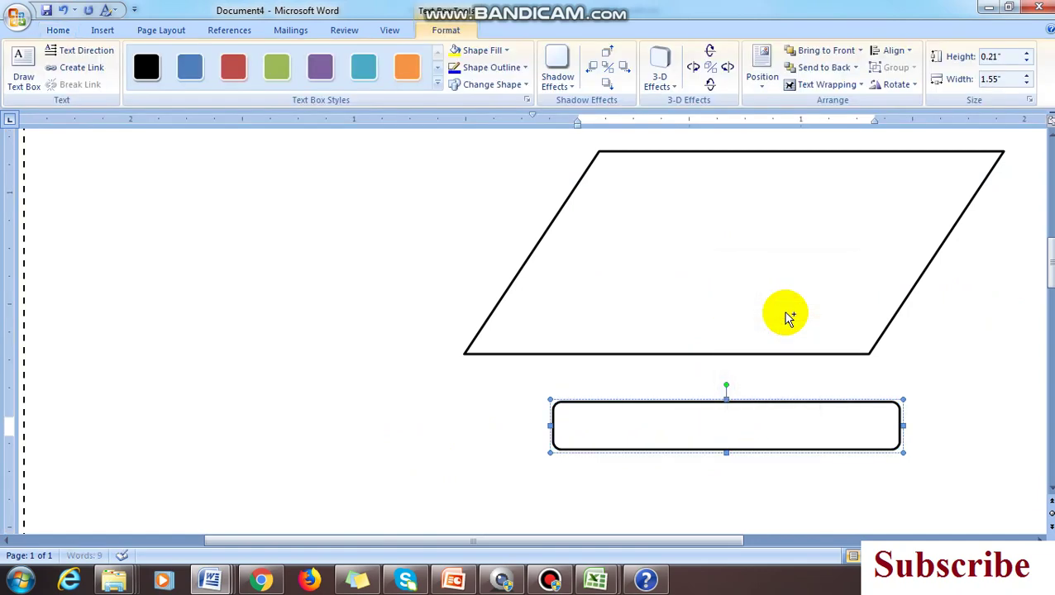
triple_click(747, 422)
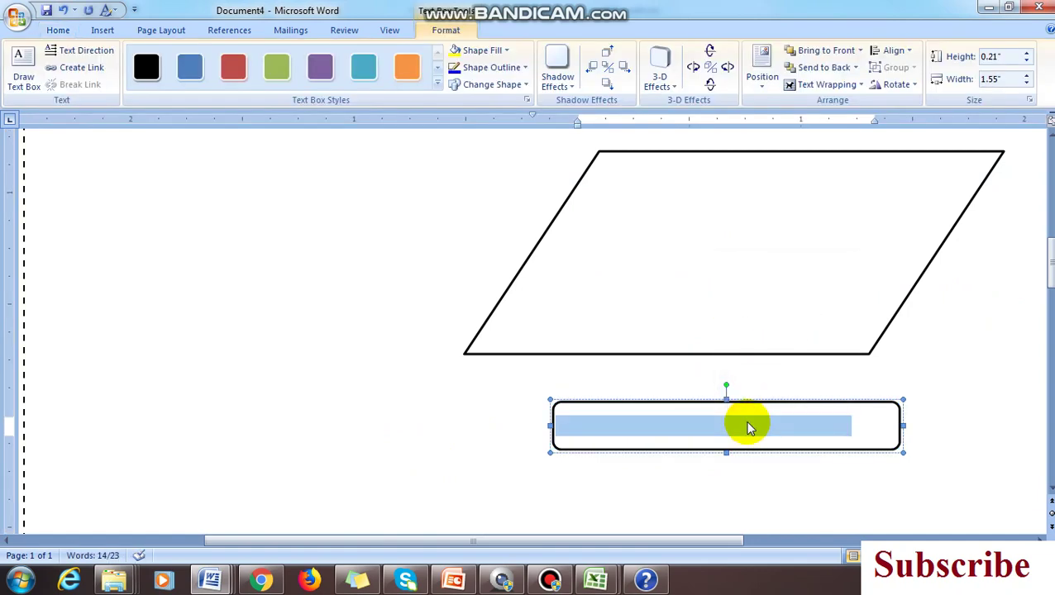
left_click(59, 30)
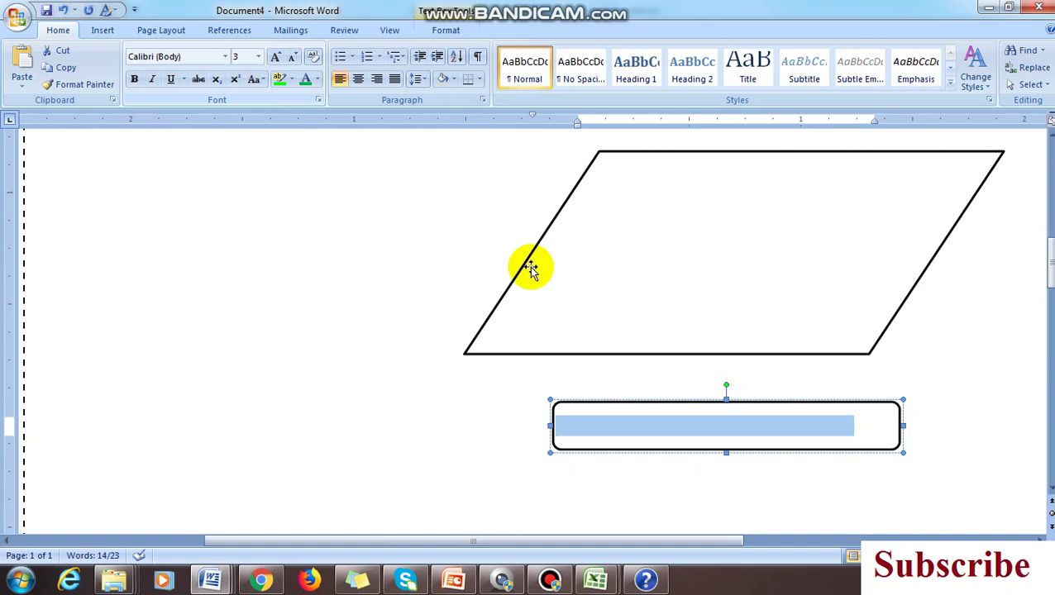
left_click(721, 425)
triple_click(723, 425)
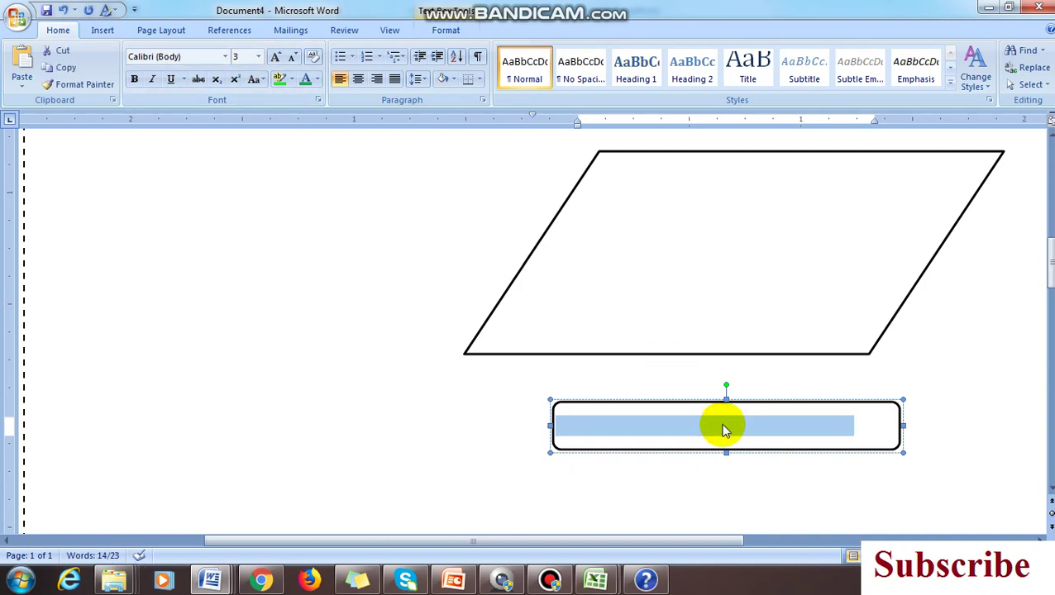
key("Delete")
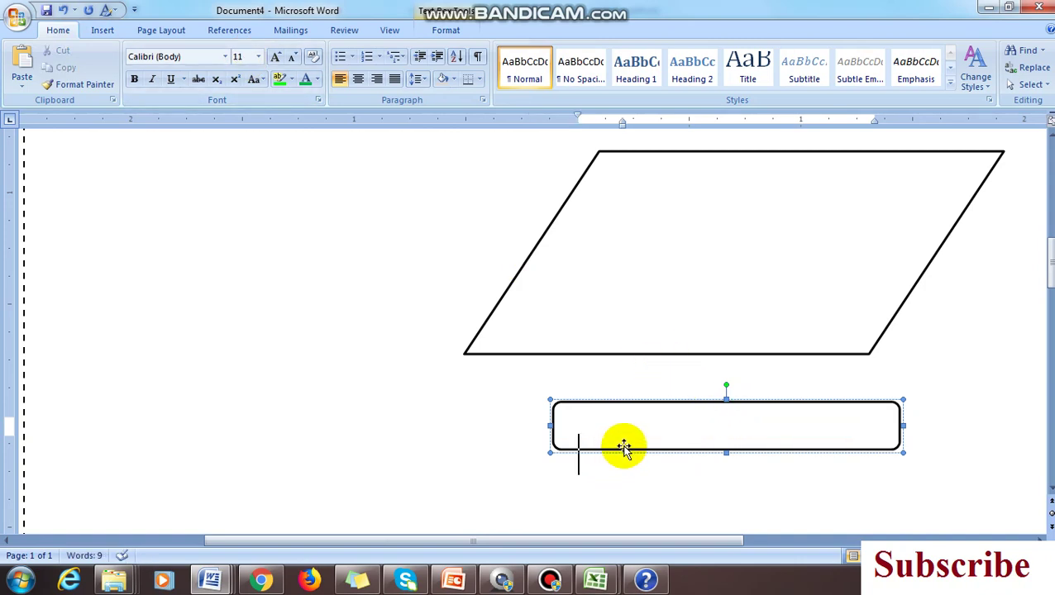
Draw a new text box to the left of the rounded box.
left_click(102, 30)
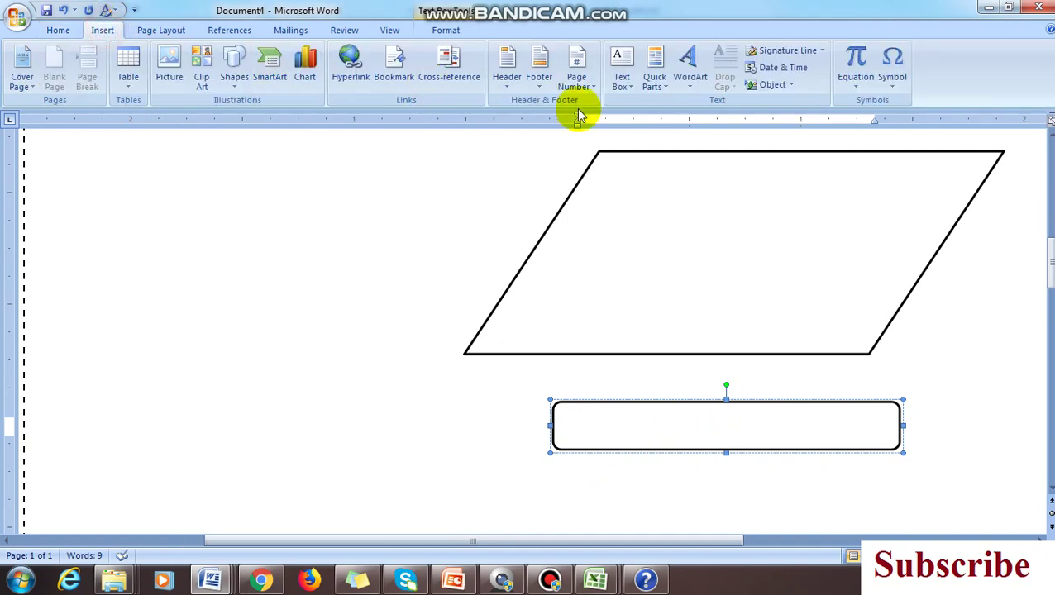
left_click(628, 78)
left_click(645, 105)
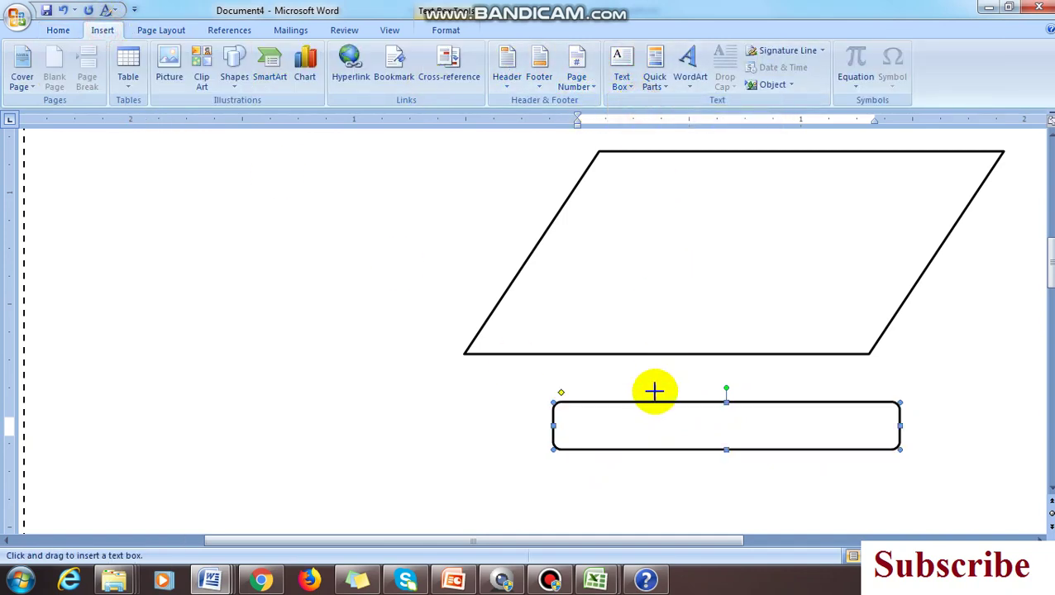
left_click_drag(189, 377, 506, 440)
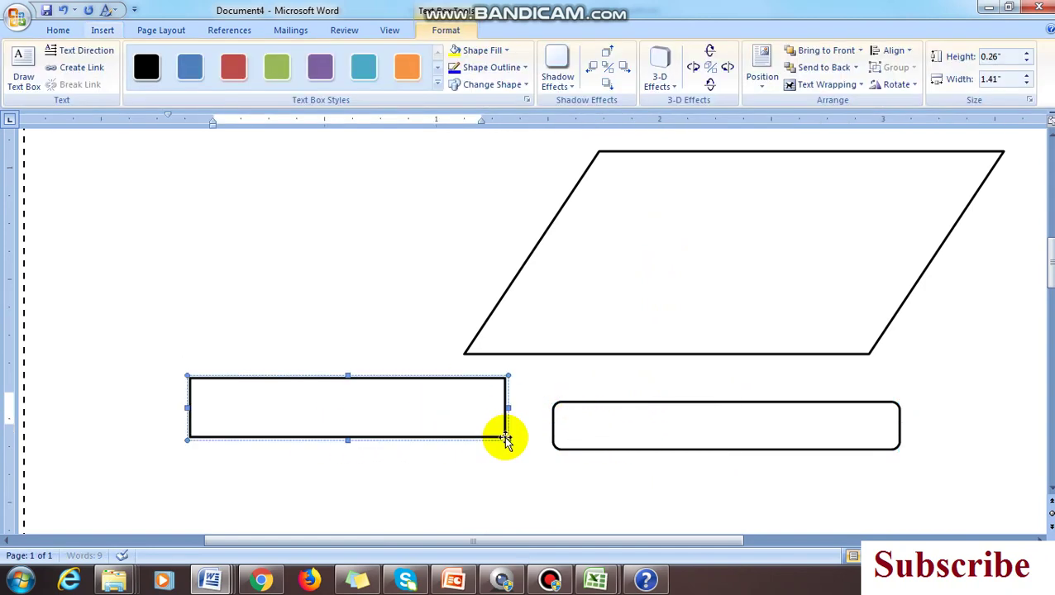
Set the new text box to No Fill and No Outline.
left_click(56, 30)
left_click(445, 30)
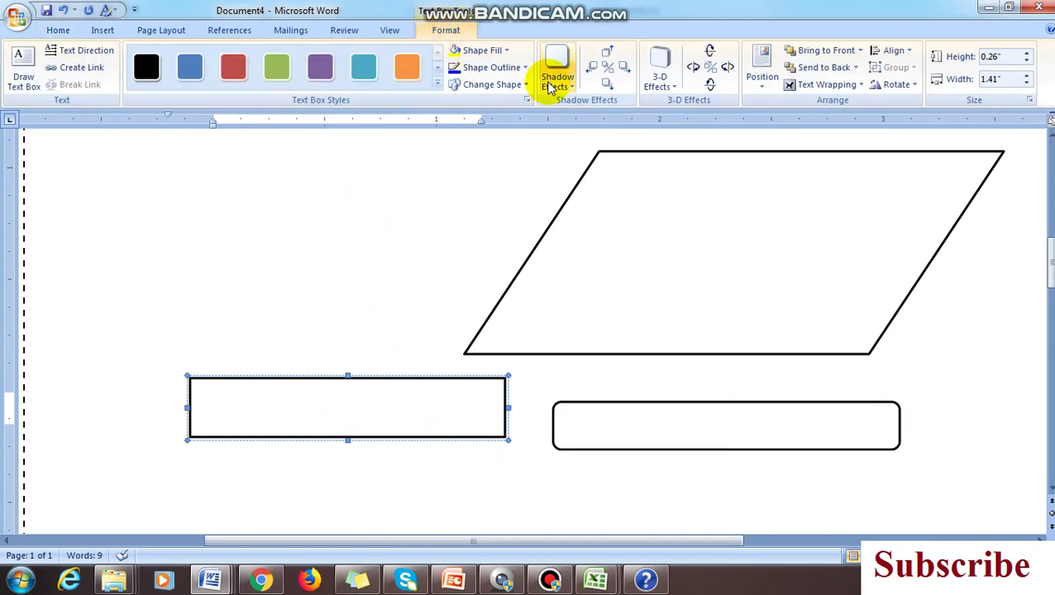
left_click(510, 52)
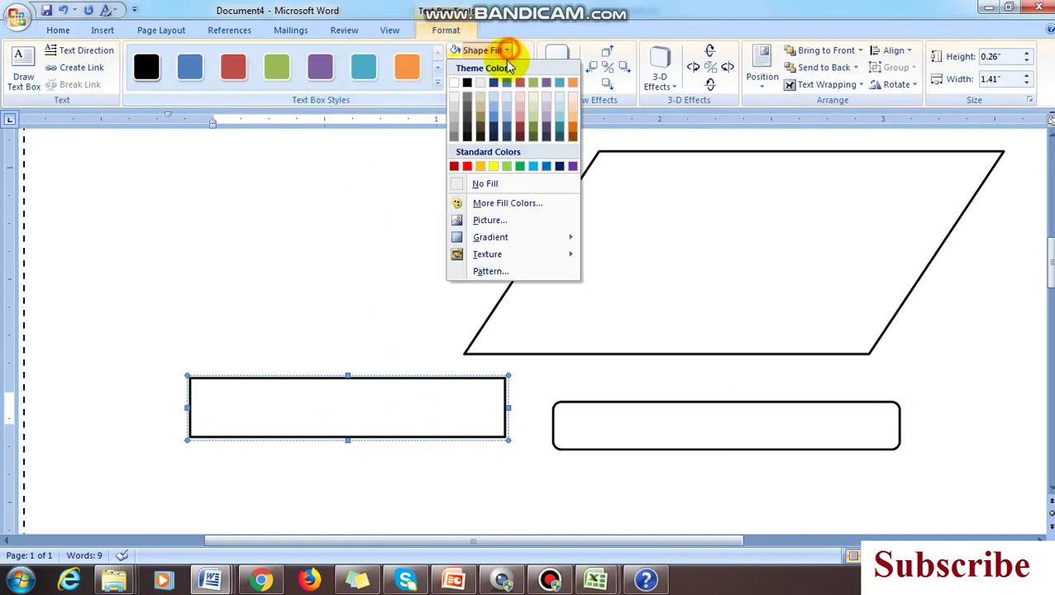
left_click(474, 185)
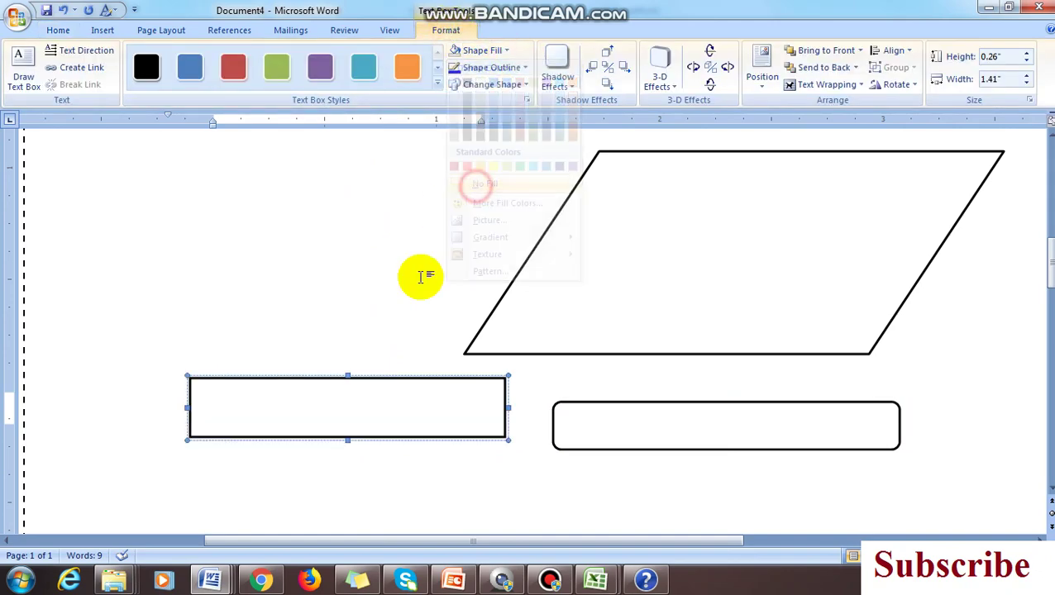
left_click(525, 68)
left_click(502, 201)
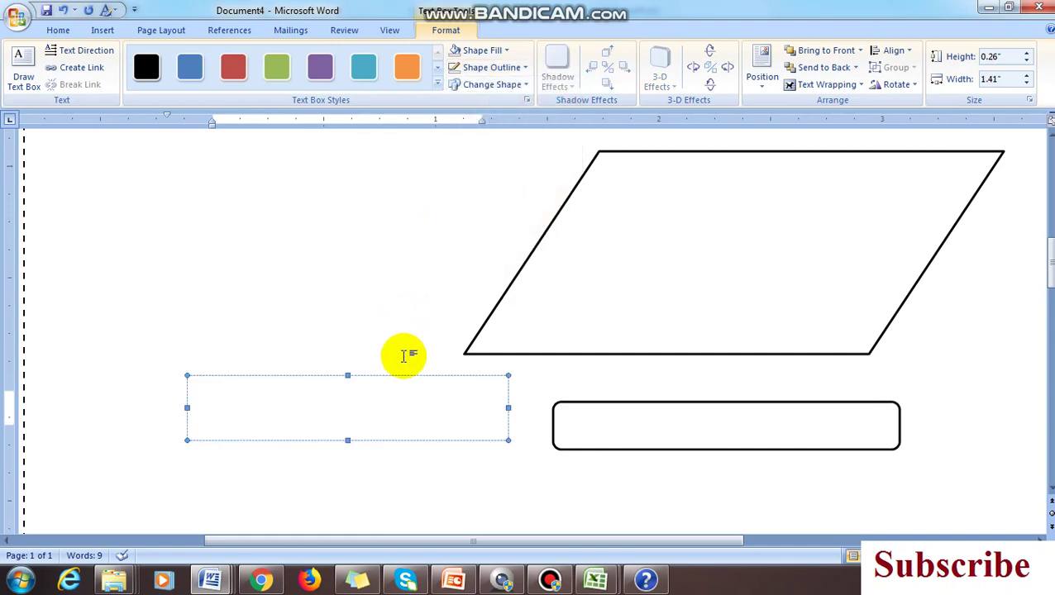
Set the text box's text to size 8 and make the box tall enough for two lines.
triple_click(382, 404)
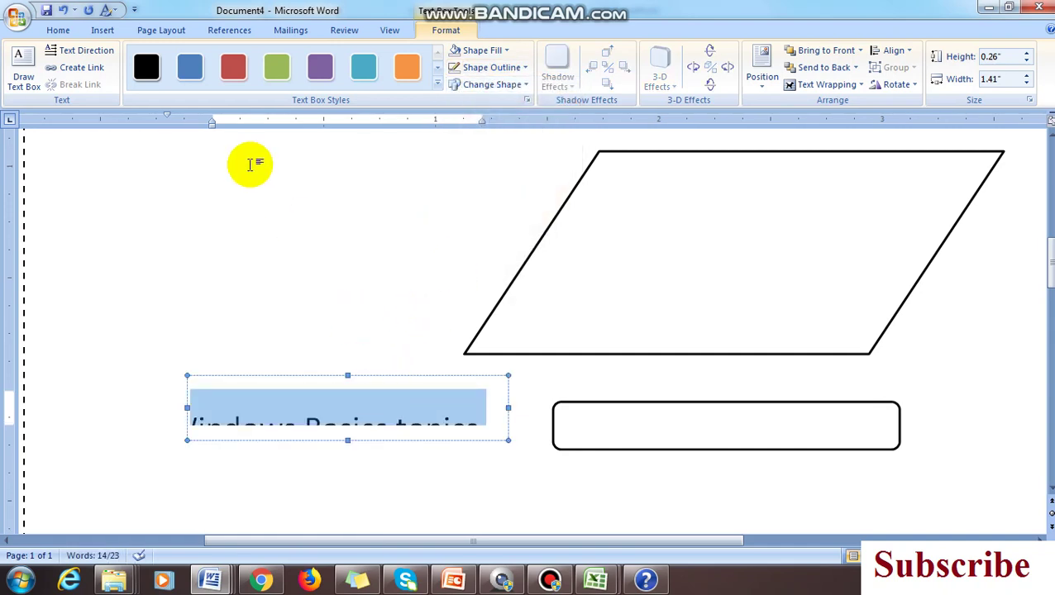
left_click(58, 30)
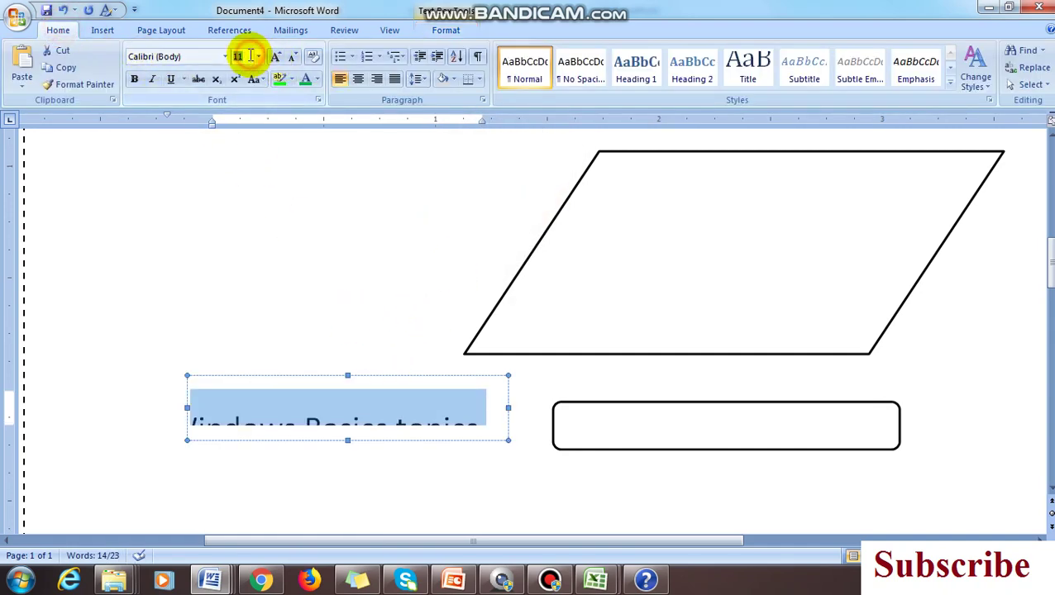
type("8")
key("Return")
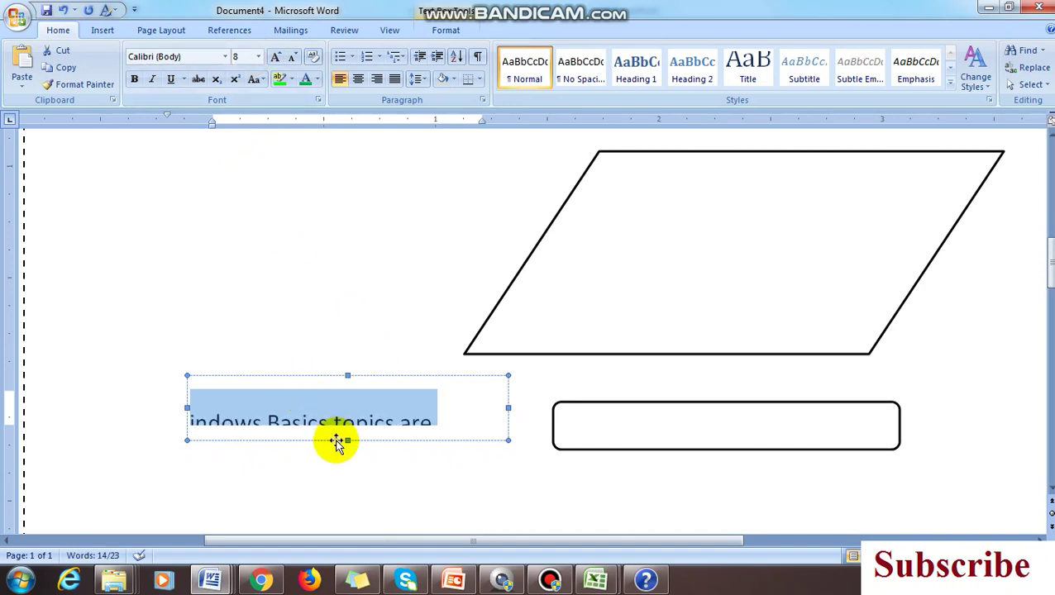
left_click(337, 442)
left_click_drag(346, 447, 348, 483)
Move the text box onto the rounded box.
left_click(356, 430)
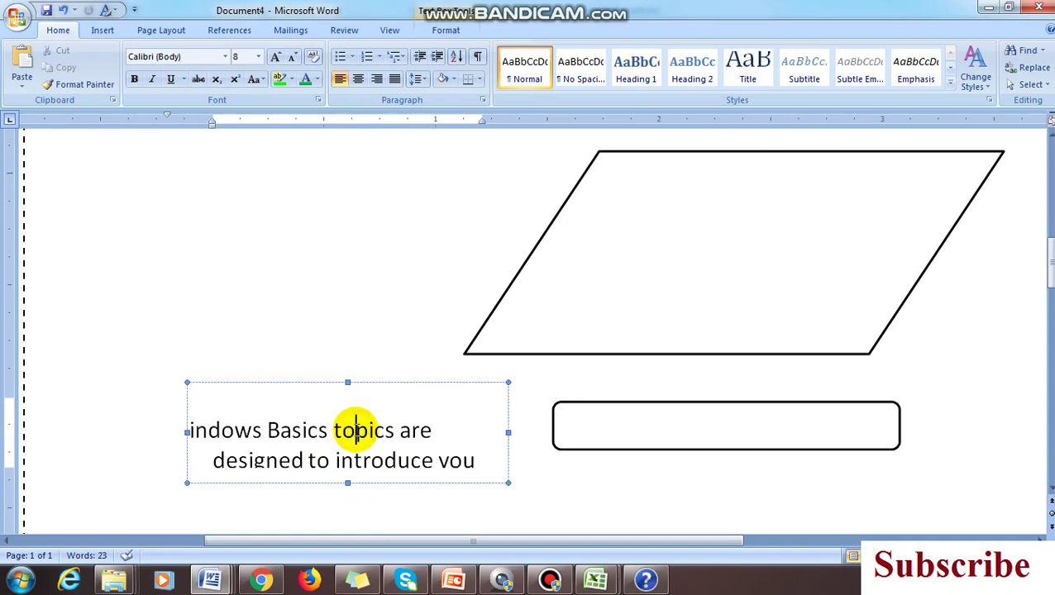
key("ctrl+a")
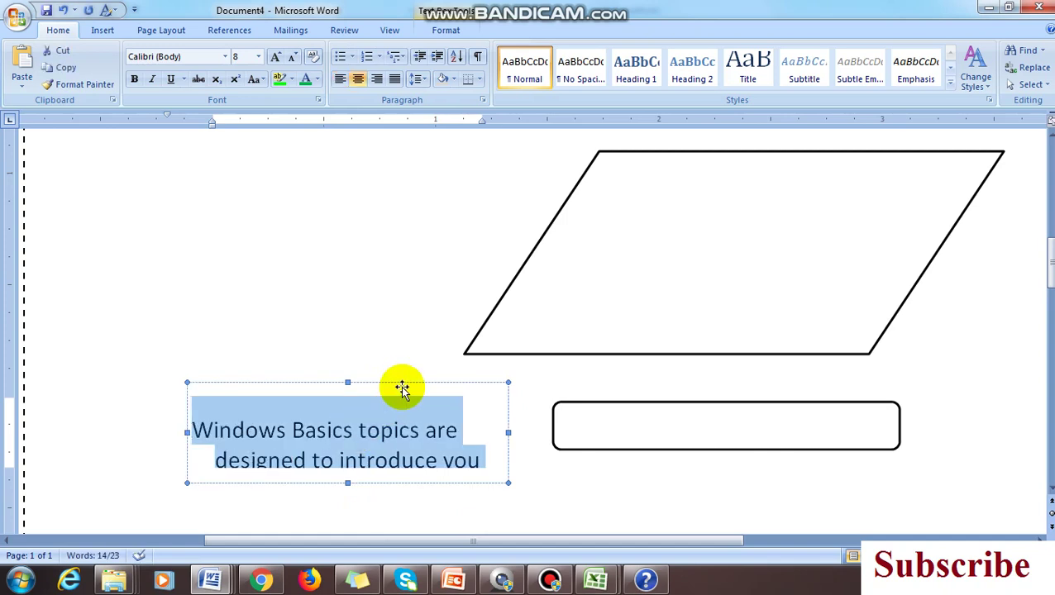
left_click(402, 383)
left_click_drag(741, 386, 787, 377)
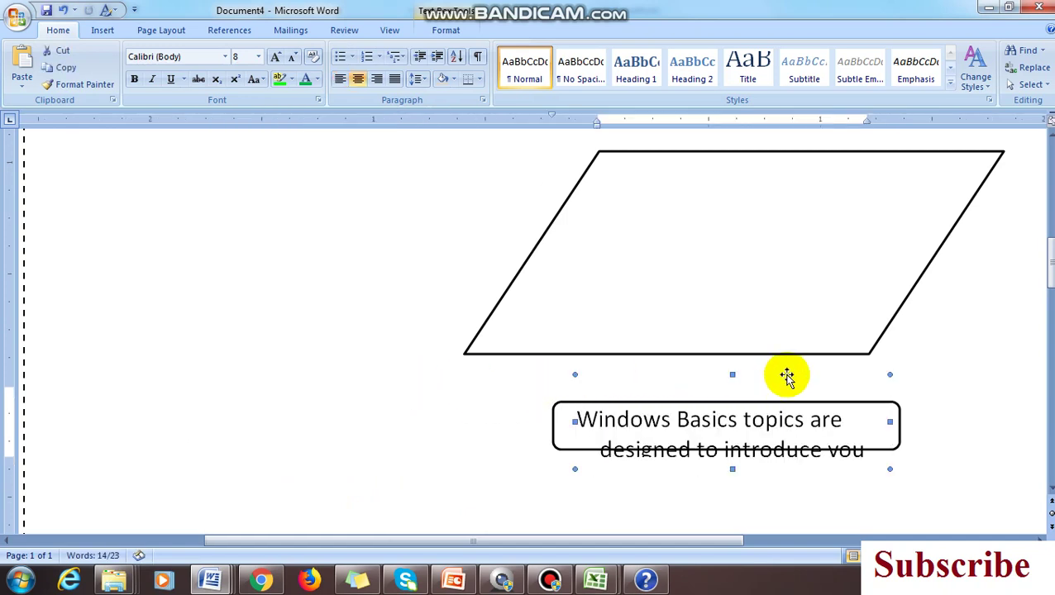
Delete the extra words so the label reads only 'Windows Basics topics'.
left_click(817, 430)
left_click_drag(831, 429, 848, 454)
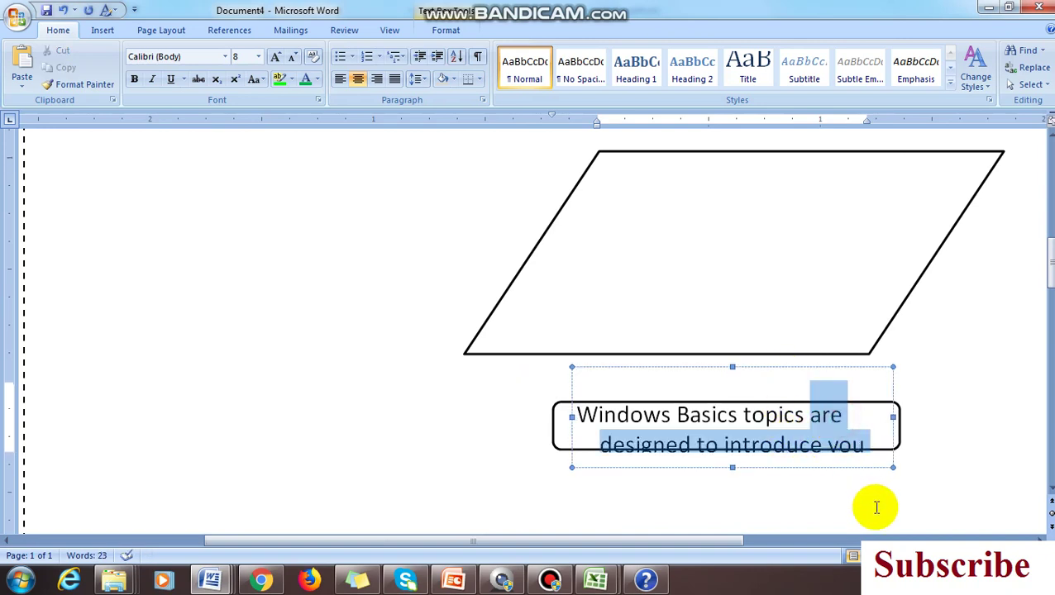
key("Delete")
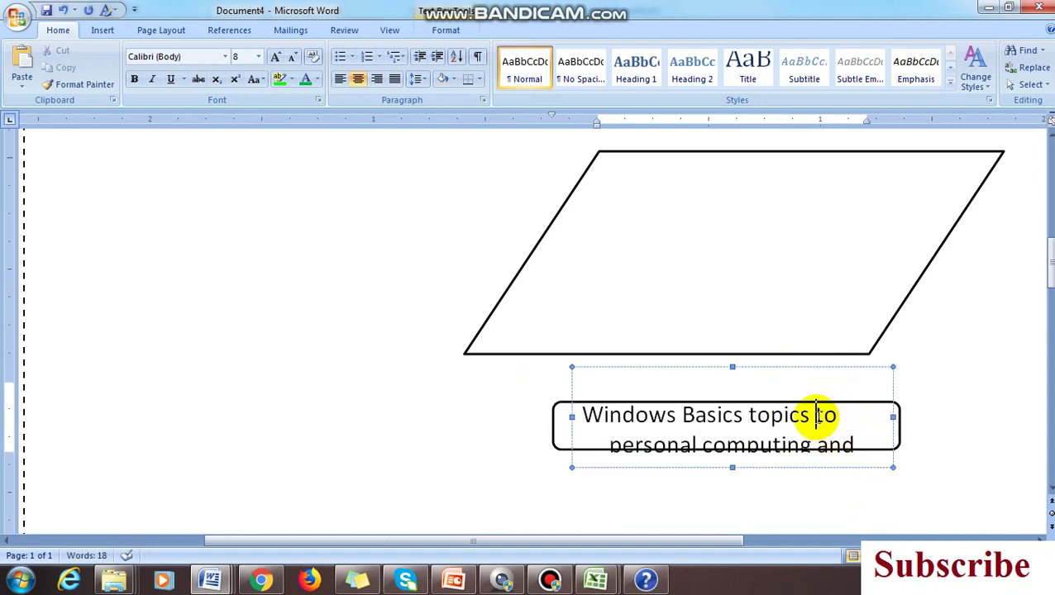
left_click_drag(816, 416, 880, 469)
key("Delete")
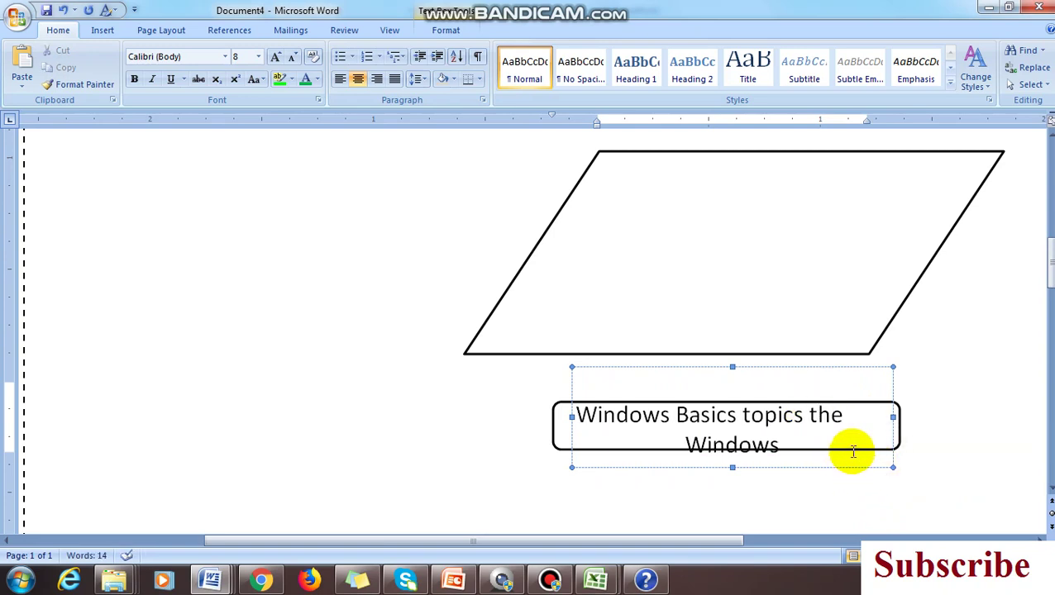
key("Delete")
key("Delete")
key("Delete")
key("Delete")
key("Delete")
key("Delete")
key("Delete")
key("Delete")
key("Delete")
key("Delete")
key("Delete")
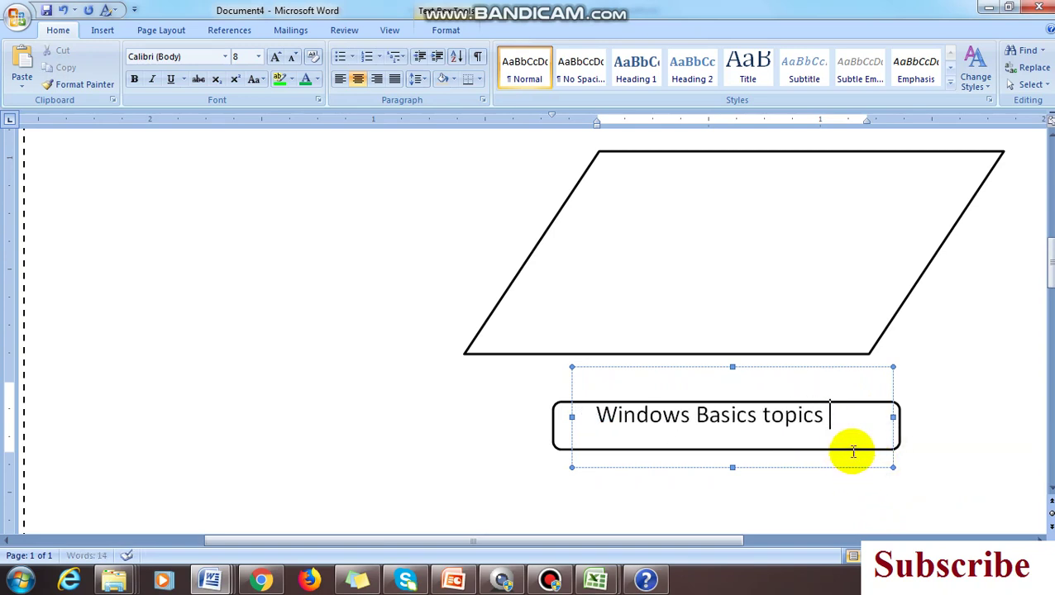
Nudge the label down and right to centre it, then select it with the rounded box.
left_click(805, 370)
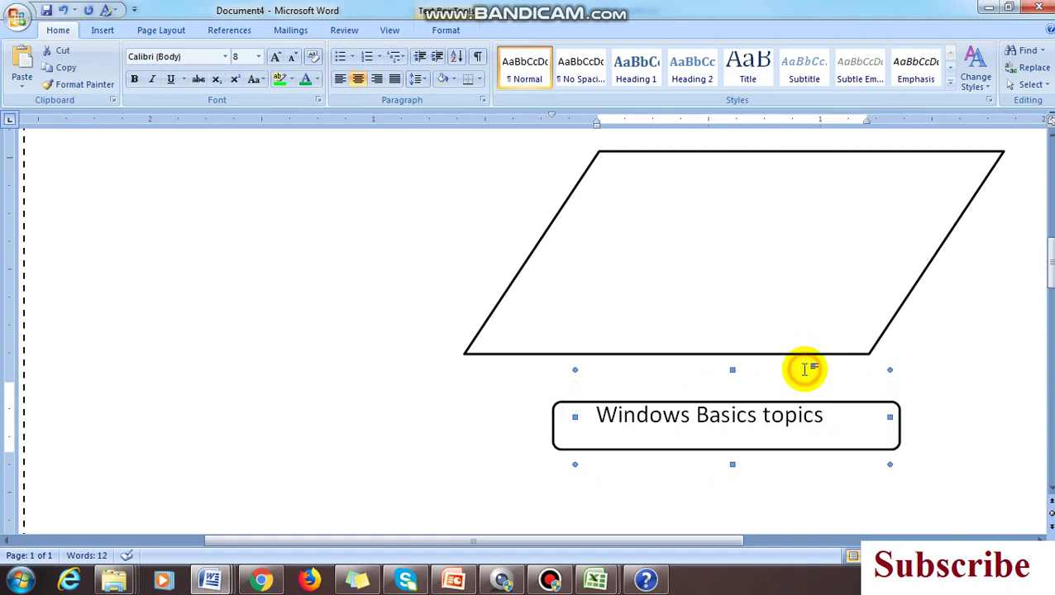
key("Down")
key("Down")
key("Down")
key("Down")
key("Down")
key("Down")
key("Down")
key("Down")
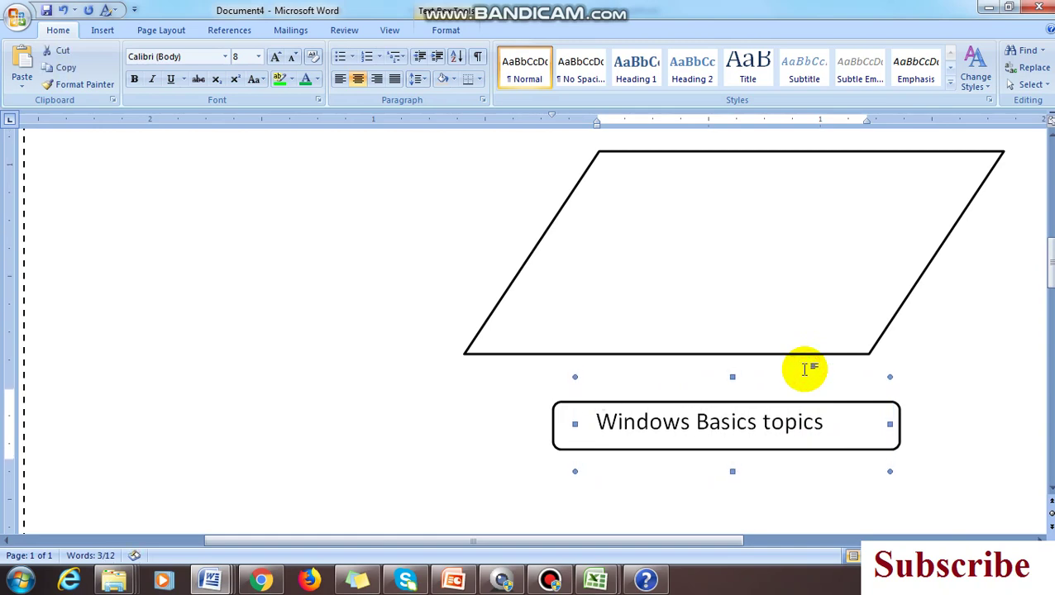
key("Right")
key("Right")
key("Right")
key("Right")
key("Right")
key("Right")
key("Right")
key("Right")
key("Right")
key("Right")
key("Right")
key("Right")
key("Right")
key("Right")
key("Right")
key("Right")
key("Right")
key("Right")
key("Right")
key("Right")
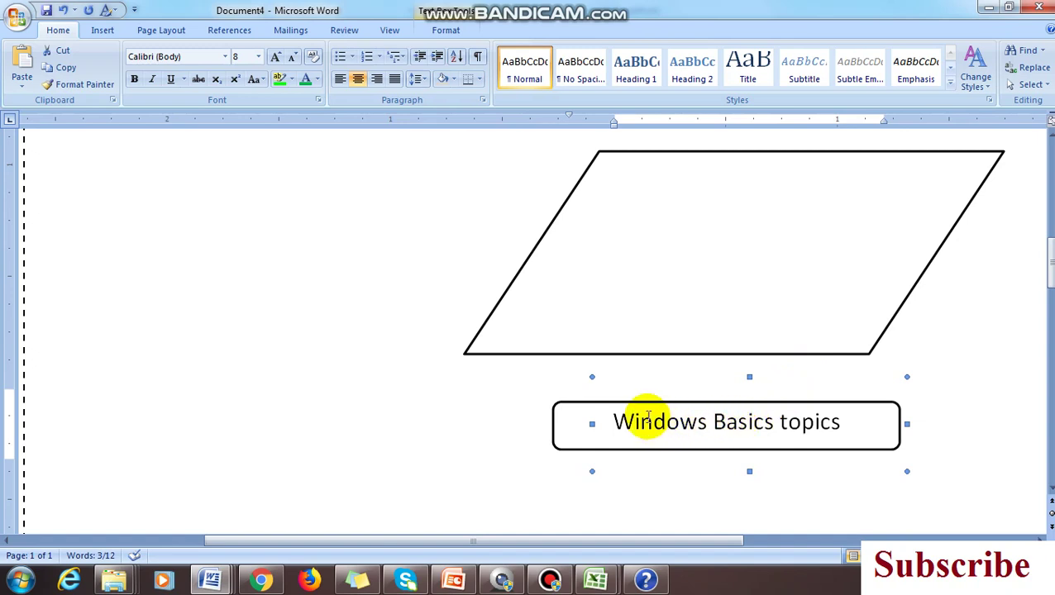
left_click(567, 405)
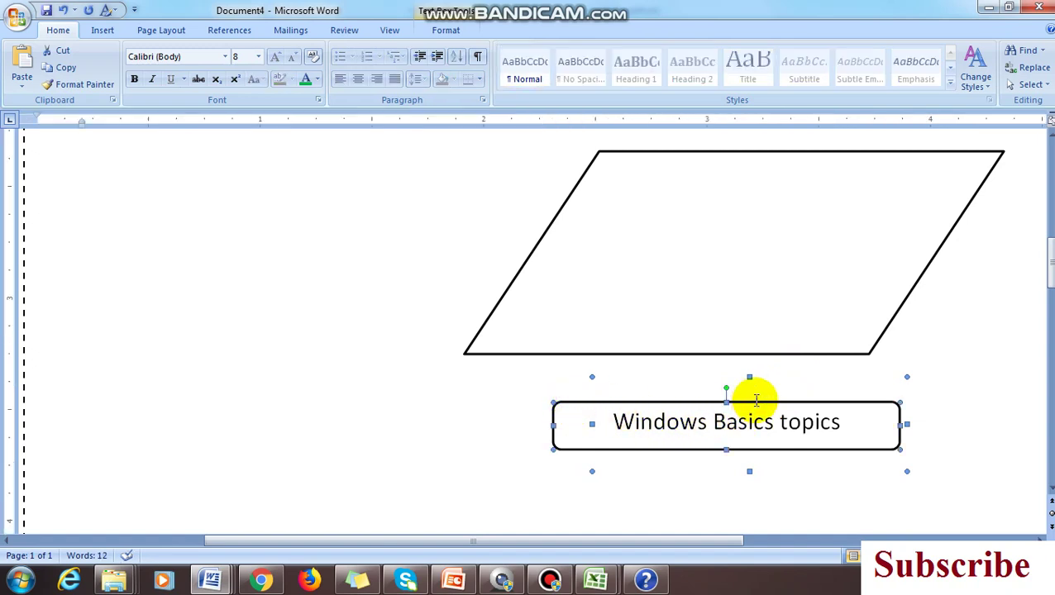
Group the 'Windows Basics topics' label with its rounded box into one shape.
right_click(901, 403)
mouse_move(910, 466)
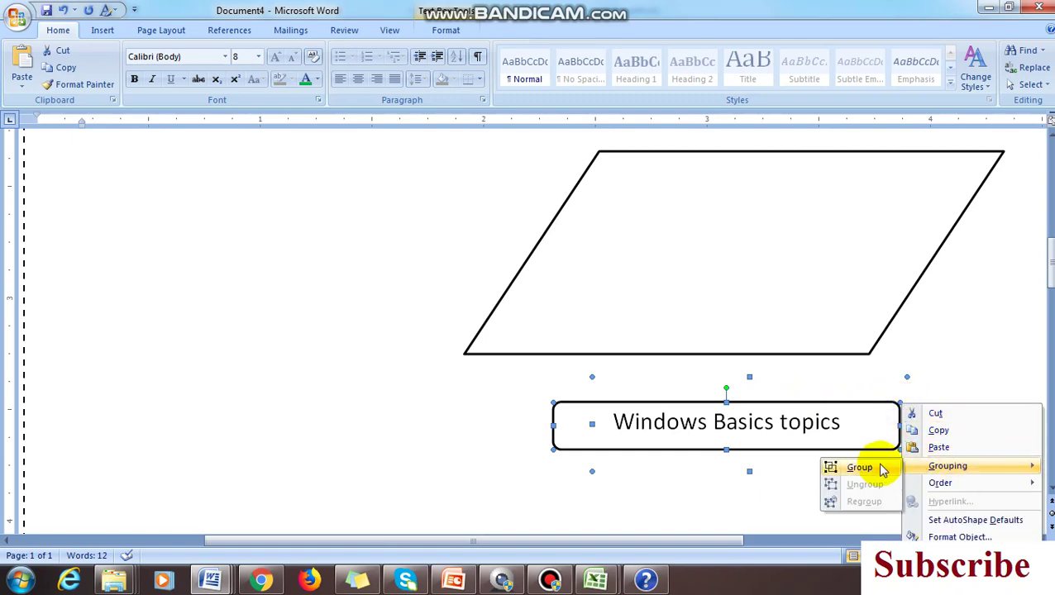
left_click(859, 464)
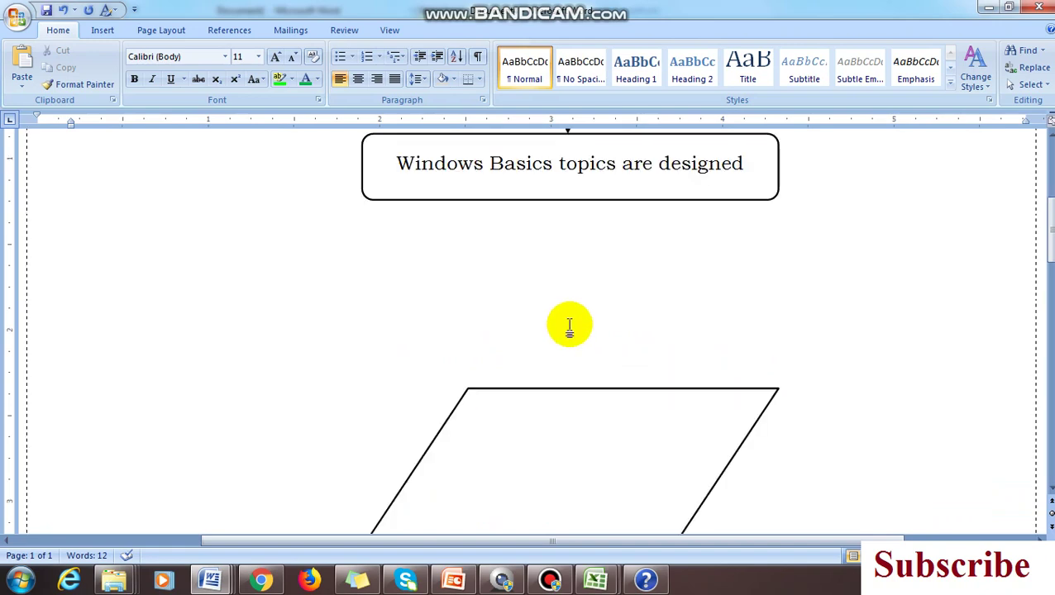
left_click(588, 405)
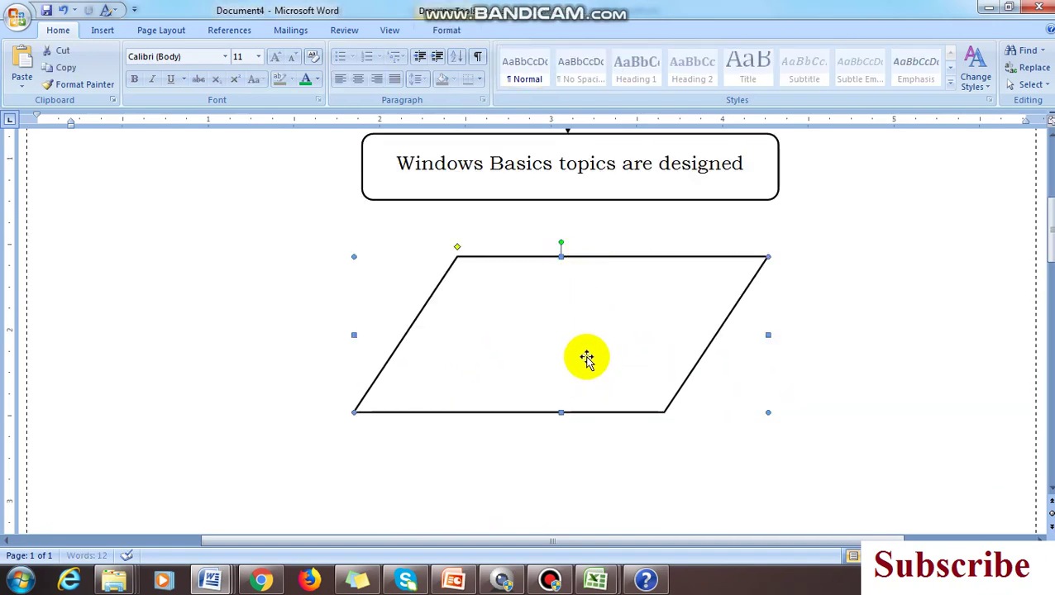